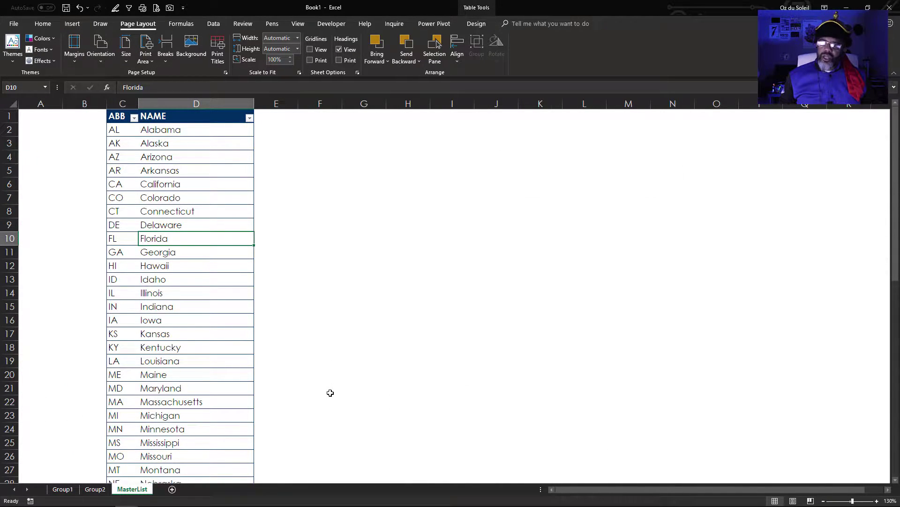
Load the MasterList state table into Power Query as mList, saved as connection only
{"action": "scroll", "coordinate": [330, 392], "scroll_direction": "down", "scroll_amount": 15}
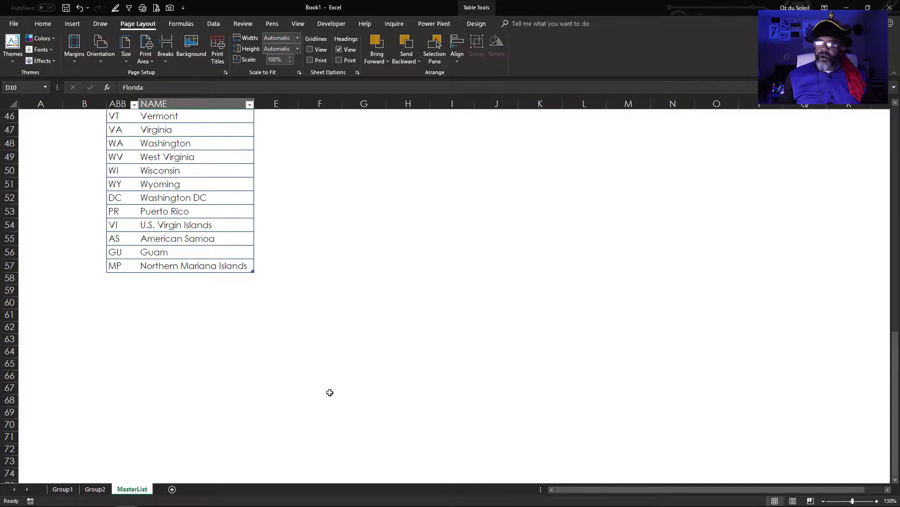
{"action": "scroll", "coordinate": [330, 393], "scroll_direction": "up", "scroll_amount": 15}
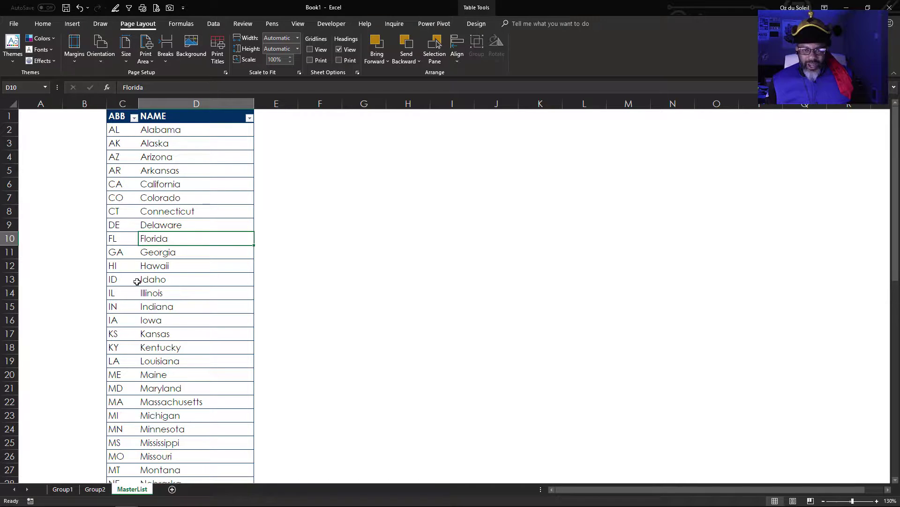
{"action": "left_click", "coordinate": [201, 174]}
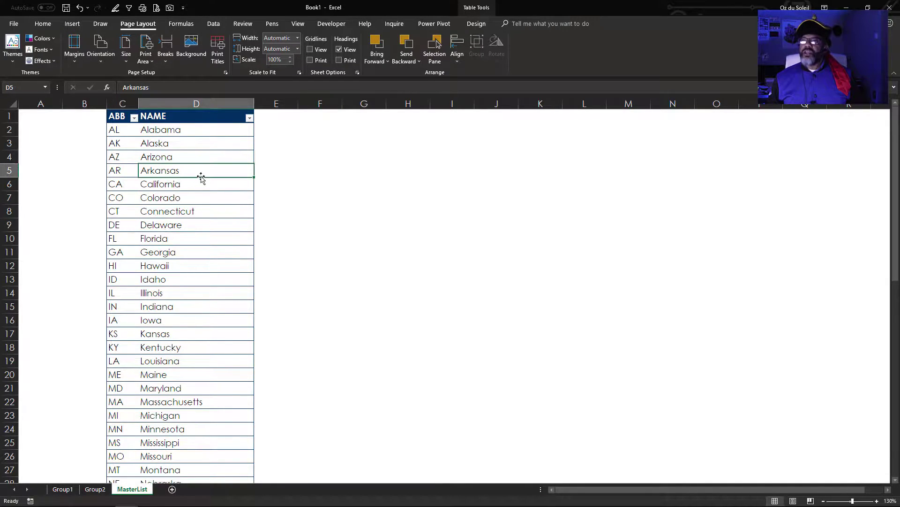
{"action": "left_click", "coordinate": [213, 23]}
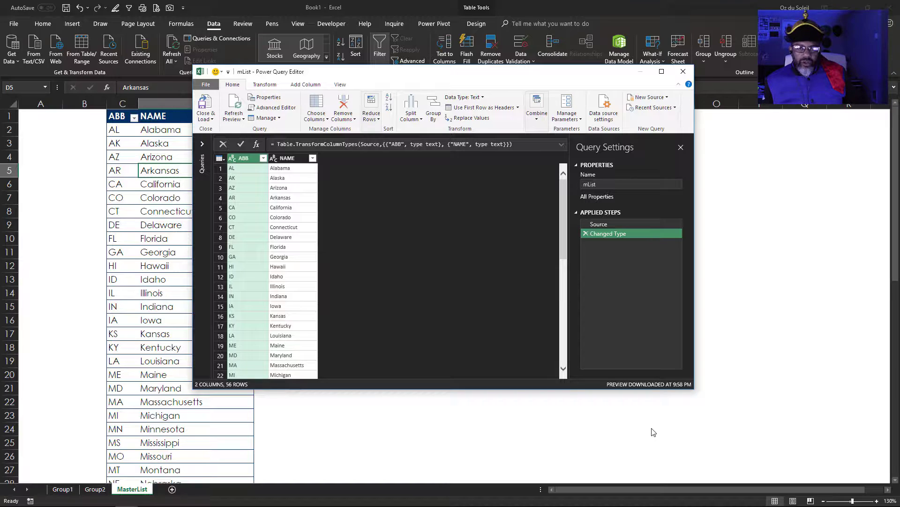
{"action": "left_click", "coordinate": [206, 118]}
{"action": "left_click", "coordinate": [223, 142]}
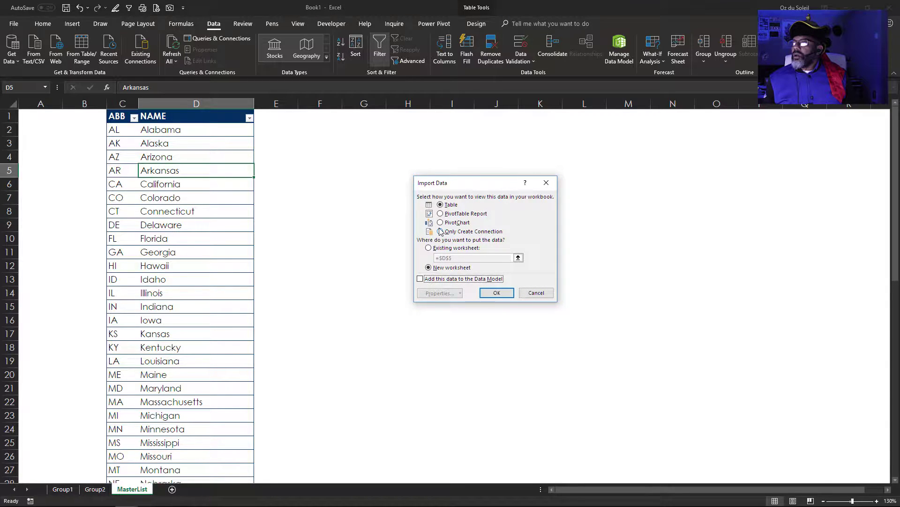
{"action": "left_click", "coordinate": [441, 231]}
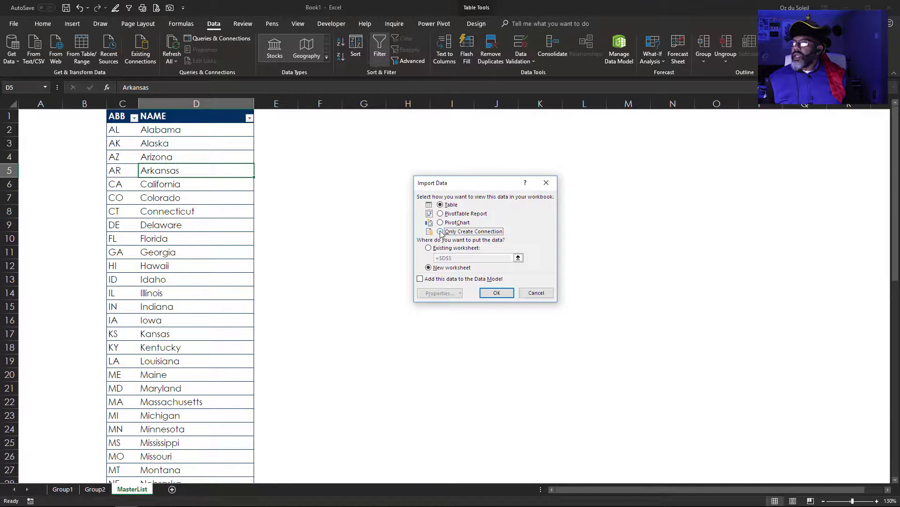
{"action": "left_click", "coordinate": [497, 293]}
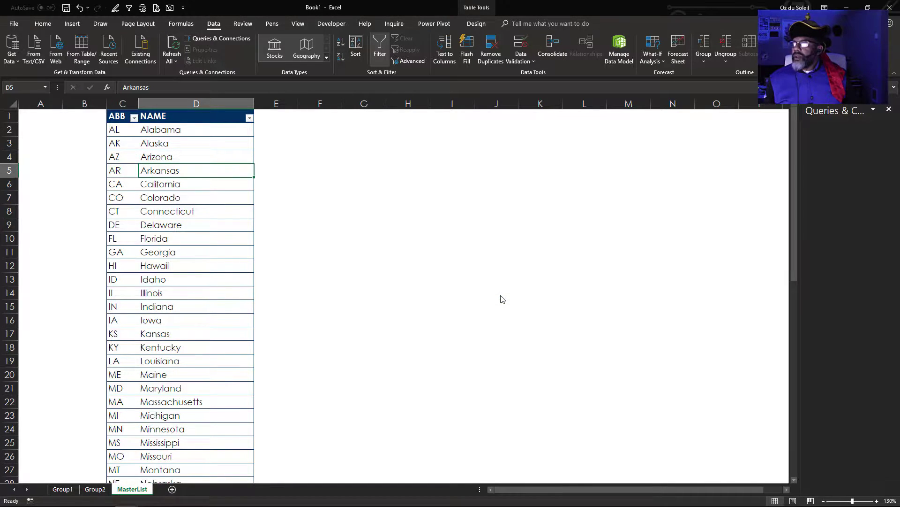
Turn the Group1 name list (A1:B25, with headers) into the Power Query query Table2
{"action": "left_click", "coordinate": [61, 491]}
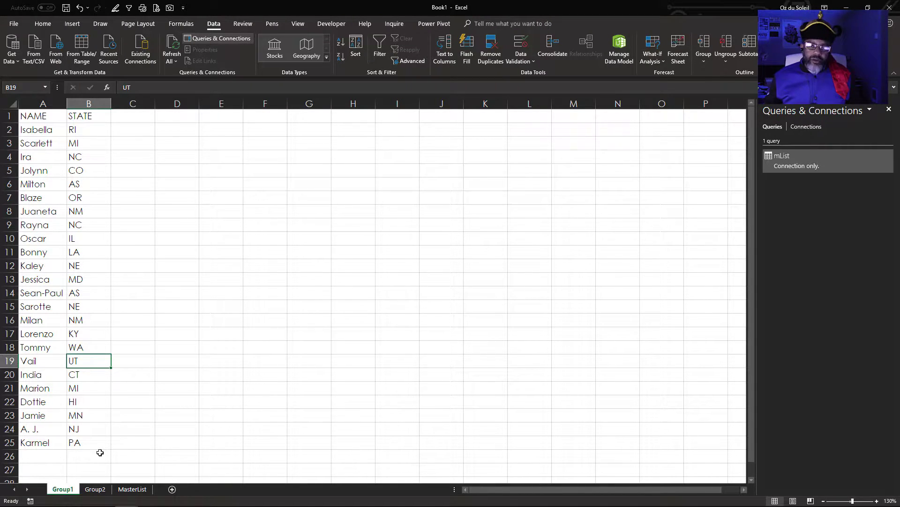
{"action": "left_click", "coordinate": [52, 173]}
{"action": "left_click", "coordinate": [81, 57]}
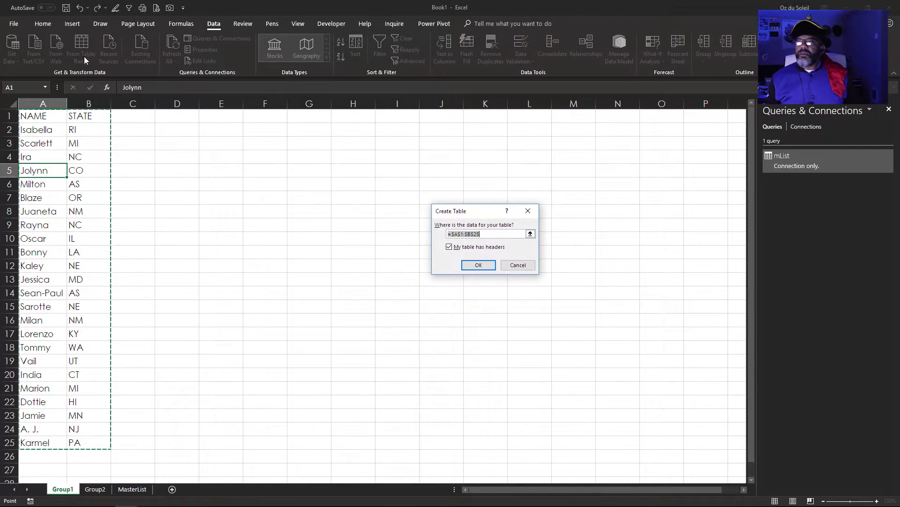
{"action": "left_click", "coordinate": [483, 264]}
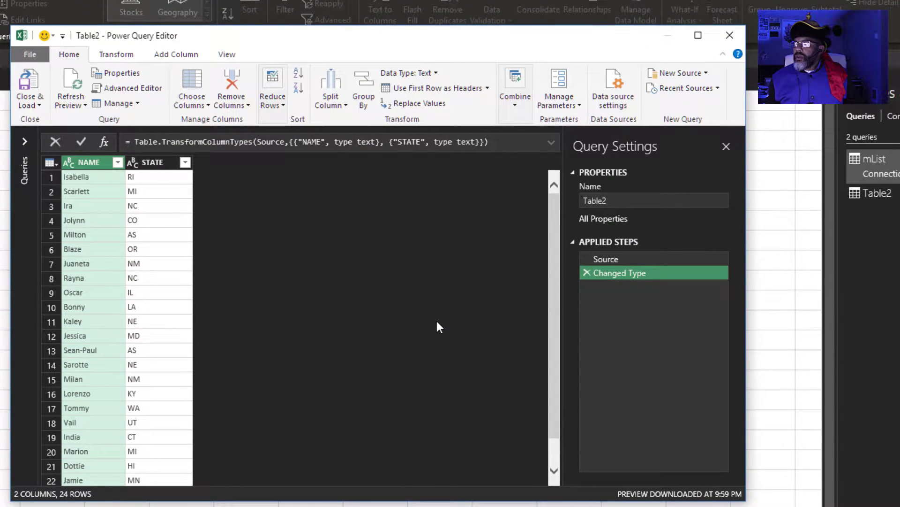
Sort Table2 A to Z by NAME, then bring up the merge options
{"action": "left_click", "coordinate": [80, 220]}
{"action": "left_click", "coordinate": [89, 164]}
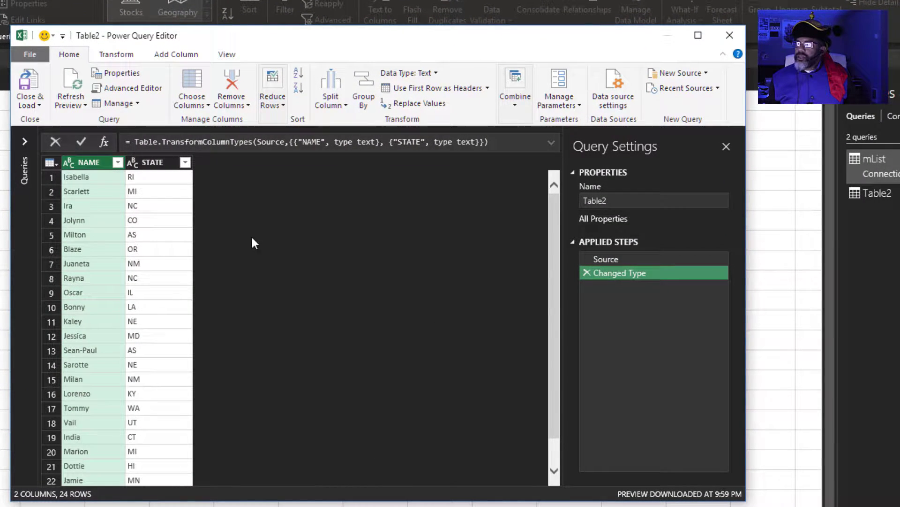
{"action": "left_click", "coordinate": [299, 73]}
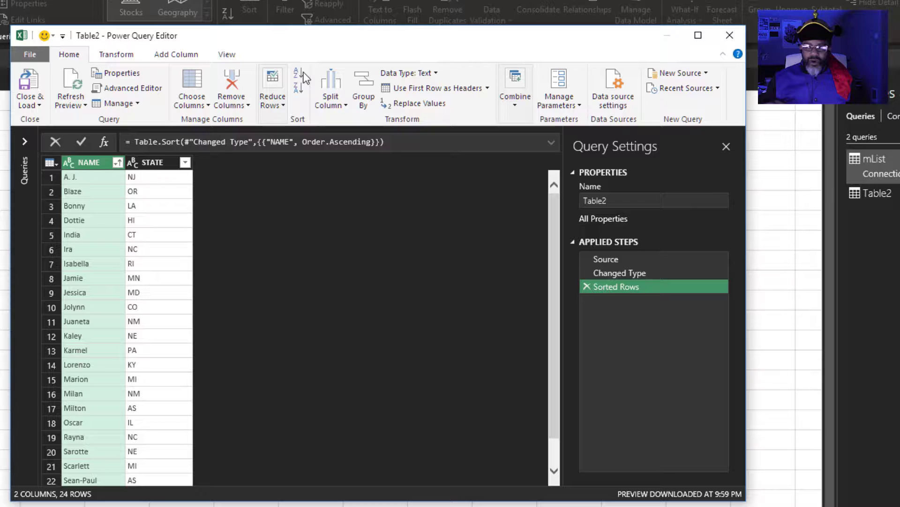
{"action": "left_click", "coordinate": [512, 103]}
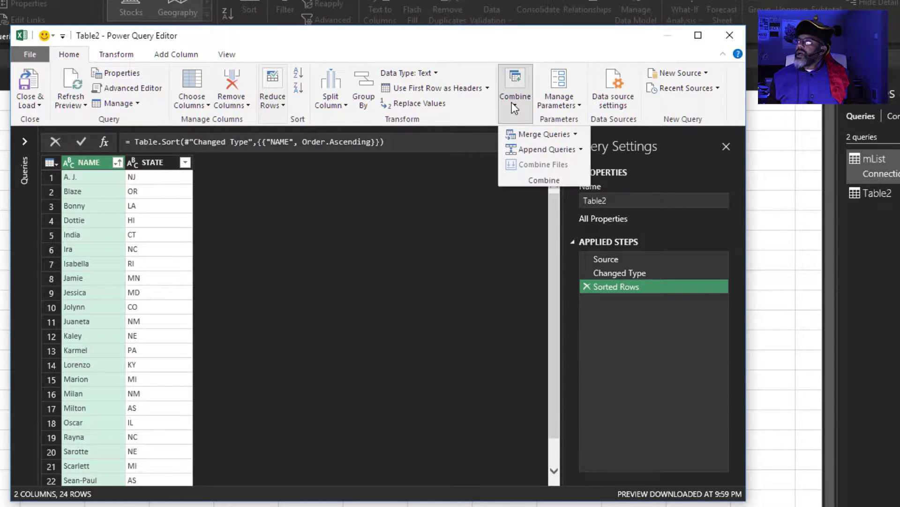
{"action": "left_click", "coordinate": [576, 135]}
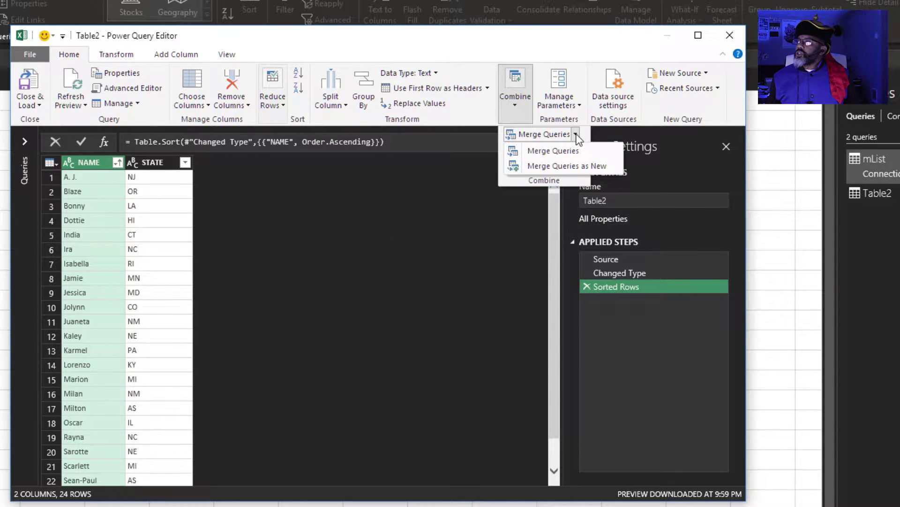
Merge Table2 with mList, matching Table2's STATE to mList's ABB
{"action": "left_click", "coordinate": [553, 150]}
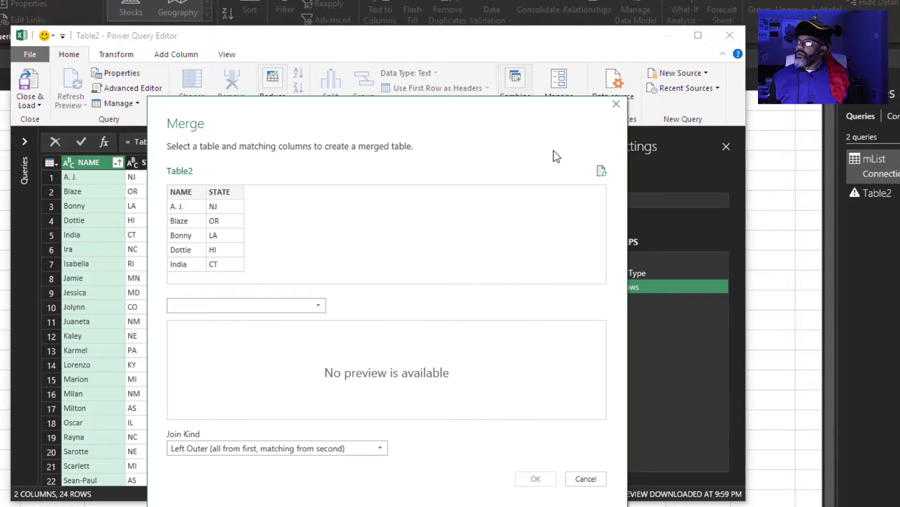
{"action": "left_click", "coordinate": [245, 310]}
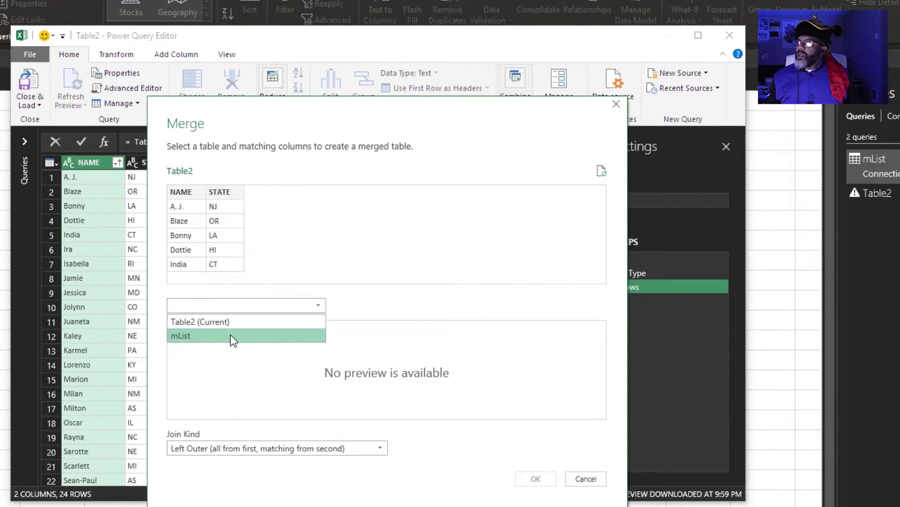
{"action": "left_click", "coordinate": [233, 337]}
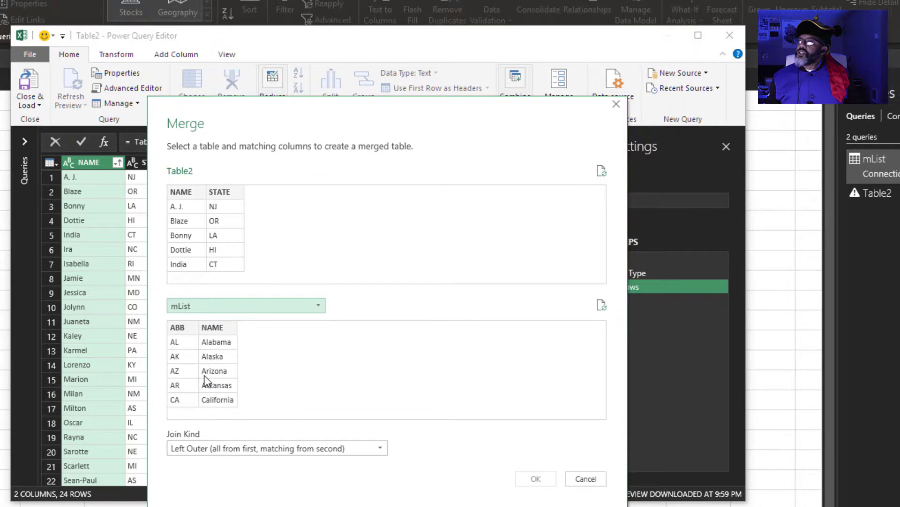
{"action": "left_click", "coordinate": [183, 328]}
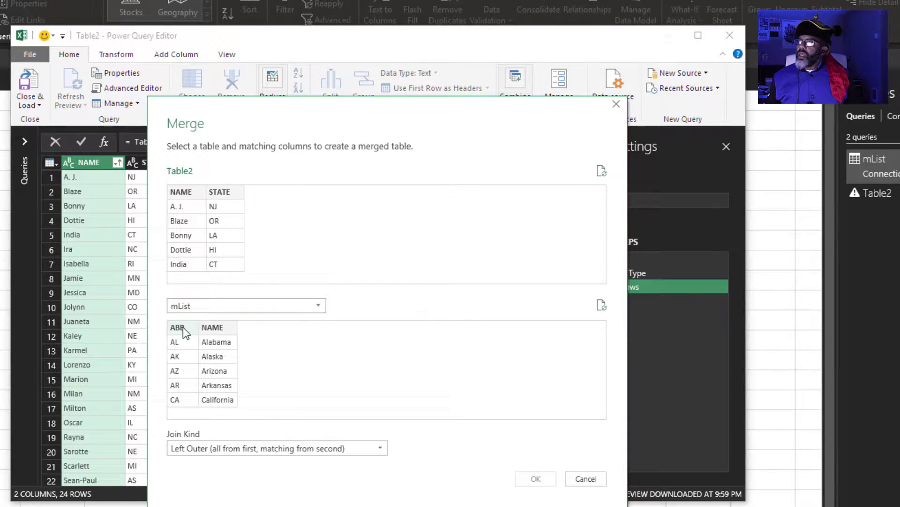
{"action": "left_click", "coordinate": [224, 195]}
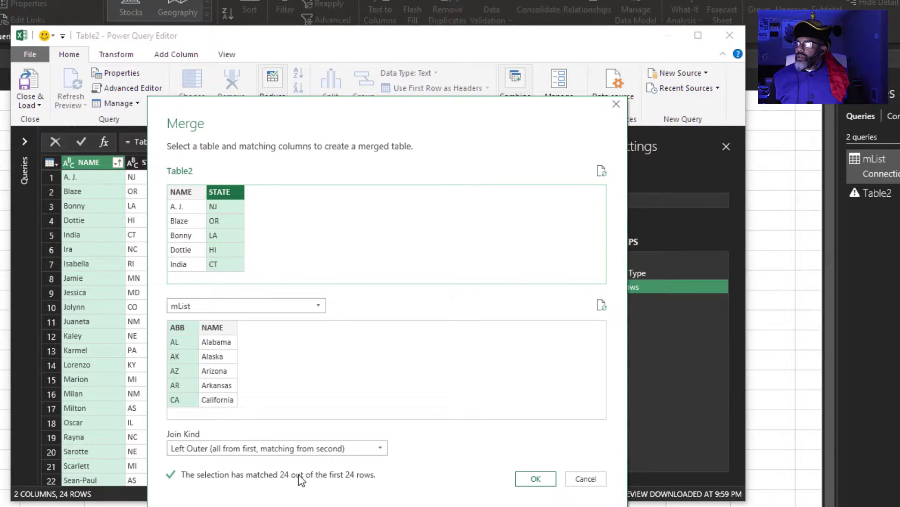
{"action": "left_click", "coordinate": [529, 480]}
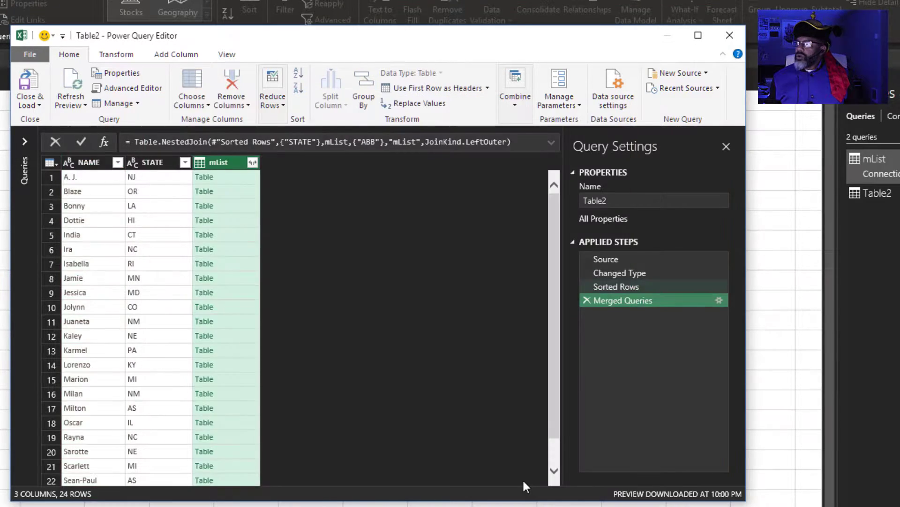
Expand the merged mList column, keeping only the full state NAME
{"action": "left_click", "coordinate": [252, 162]}
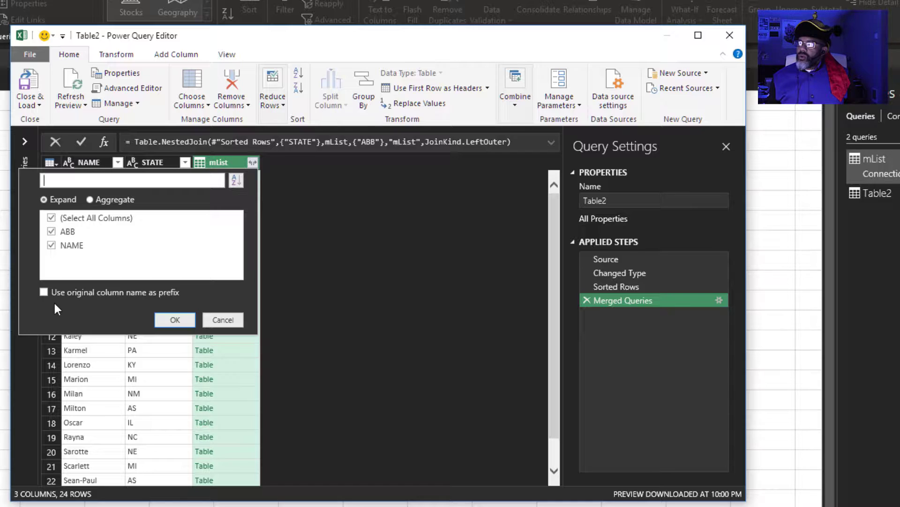
{"action": "left_click", "coordinate": [51, 232]}
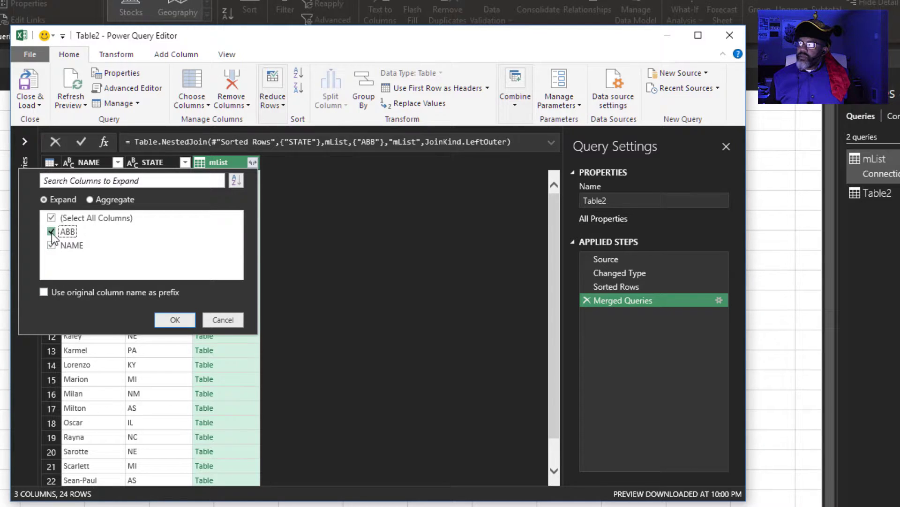
{"action": "left_click", "coordinate": [167, 322]}
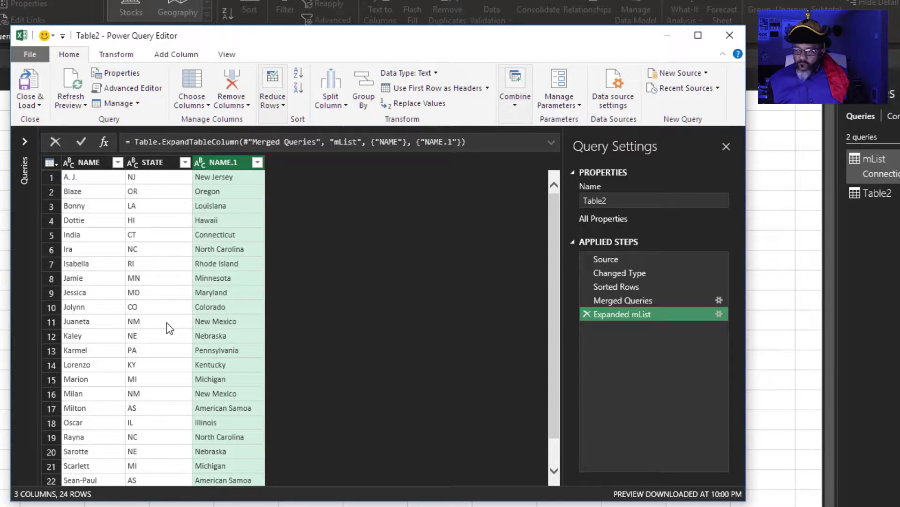
Rename the NAME.1 column to StateName
{"action": "double_click", "coordinate": [220, 162]}
{"action": "type", "text": "StateName"}
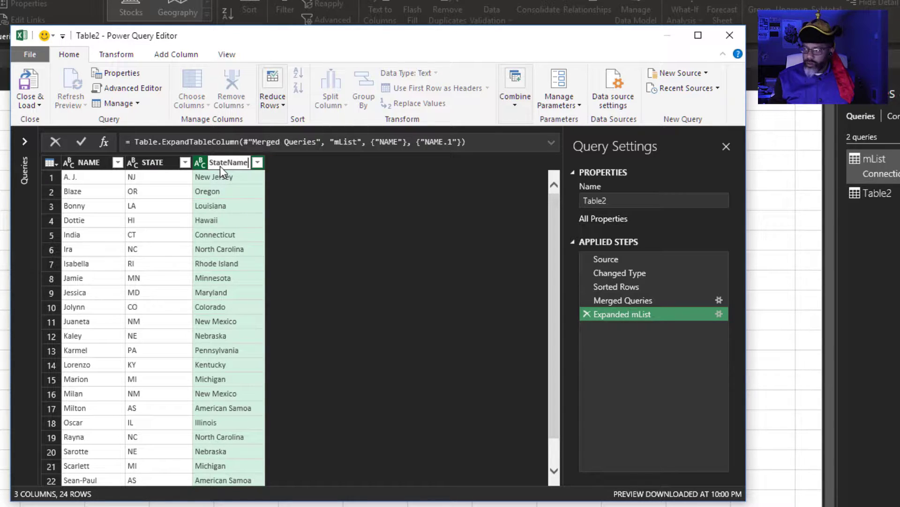
{"action": "key", "text": "Return"}
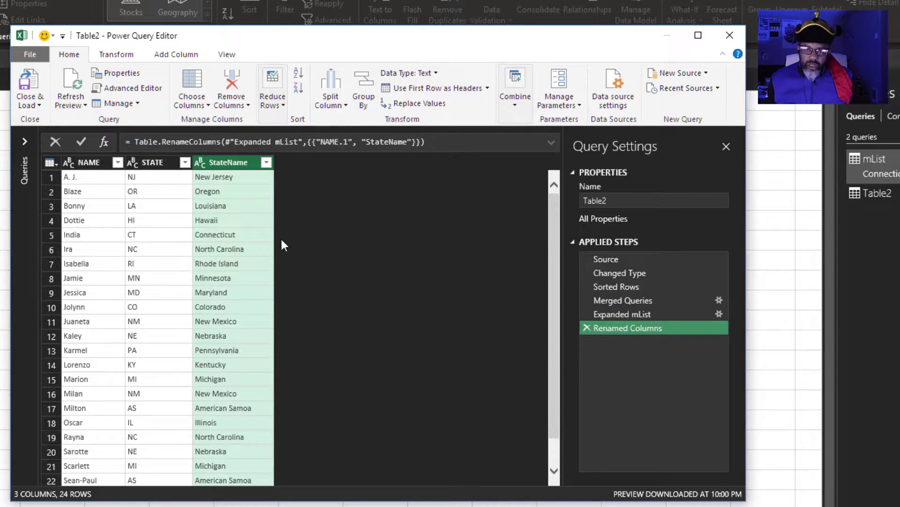
Load Table2 back to Excel as a connection-only query
{"action": "left_click", "coordinate": [39, 105]}
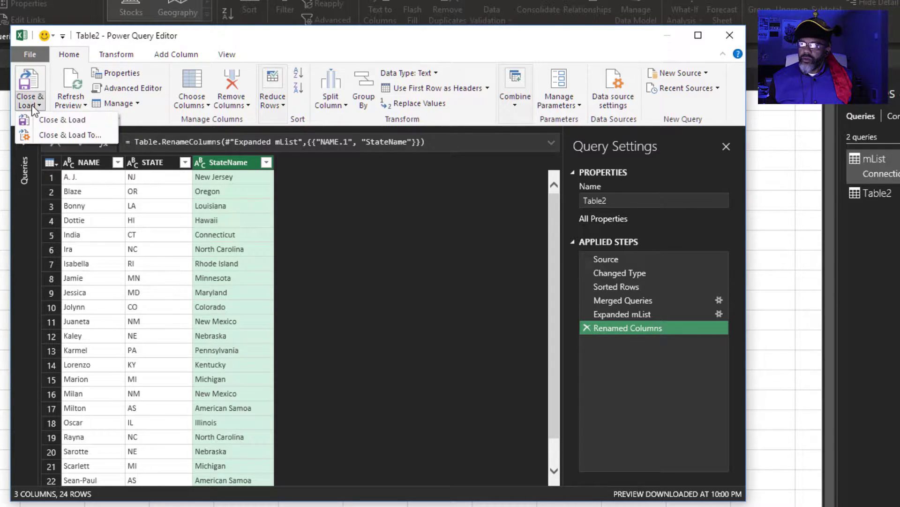
{"action": "left_click", "coordinate": [54, 135]}
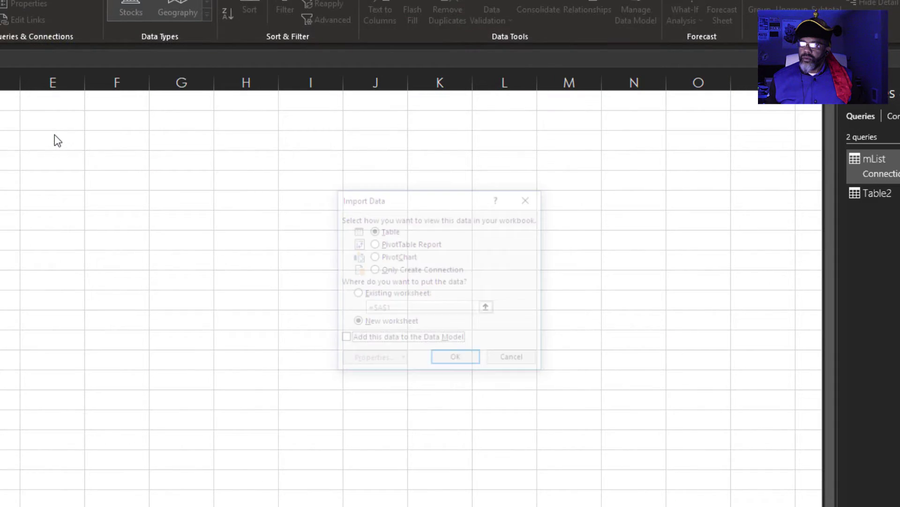
{"action": "left_click", "coordinate": [374, 269]}
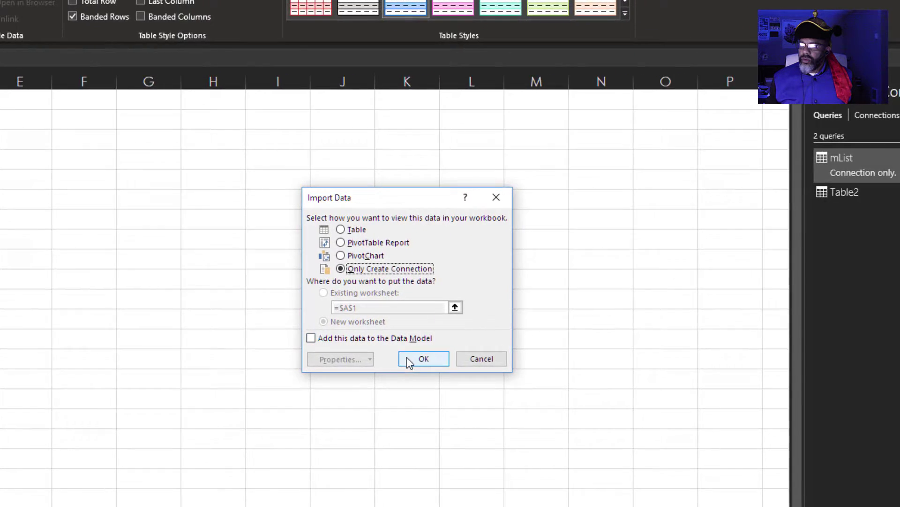
{"action": "left_click", "coordinate": [313, 358]}
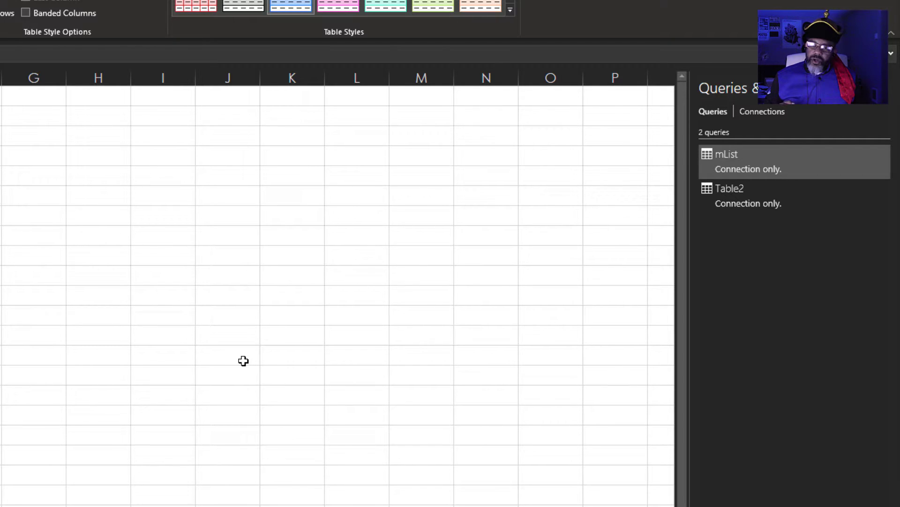
Duplicate Table2 as Table2 (2) and show its M code in the Advanced Editor
{"action": "right_click", "coordinate": [731, 193]}
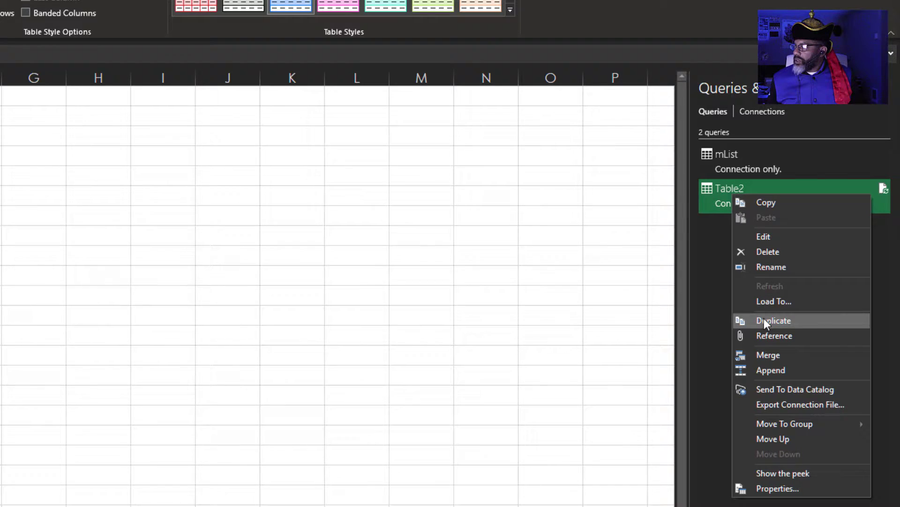
{"action": "left_click", "coordinate": [764, 319]}
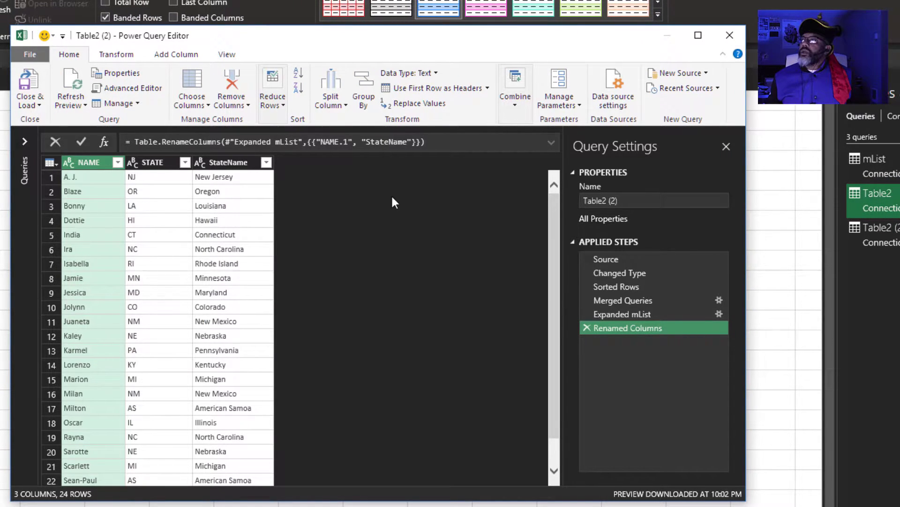
{"action": "left_click", "coordinate": [225, 55]}
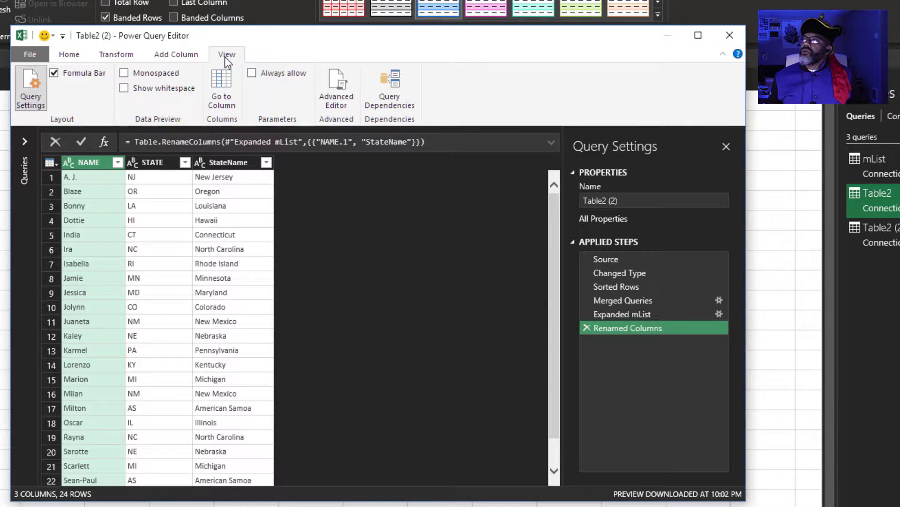
{"action": "left_click", "coordinate": [339, 89]}
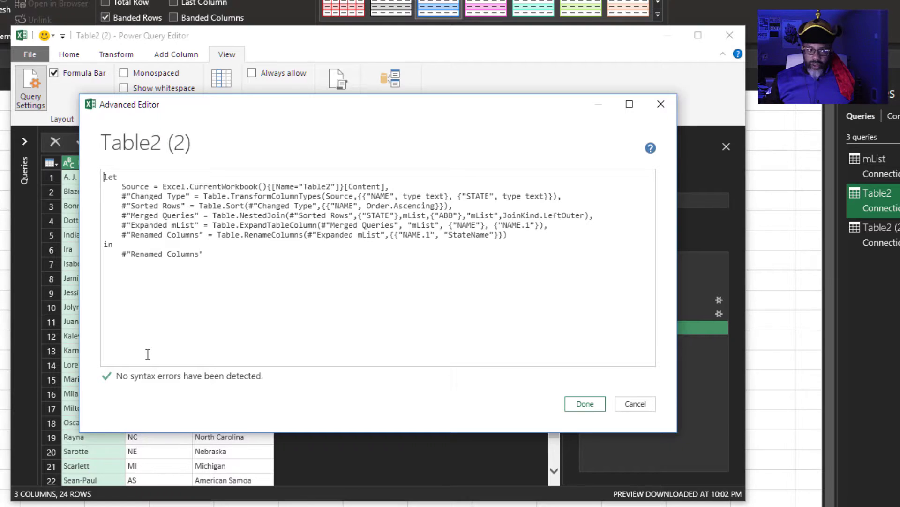
Make Table2 (2) a function: add a (Source) => first line and delete the hard-coded Source line
{"action": "key", "text": "Return"}
{"action": "key", "text": "Up"}
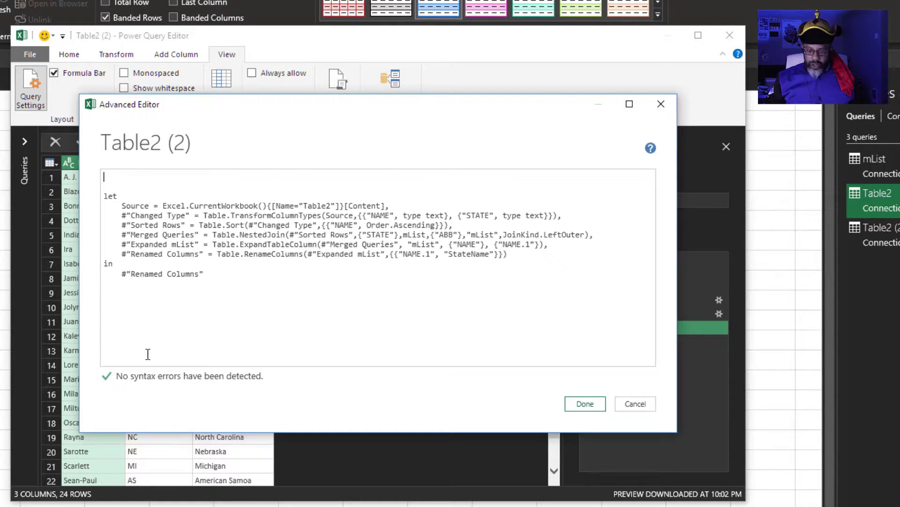
{"action": "type", "text": "(Sour"}
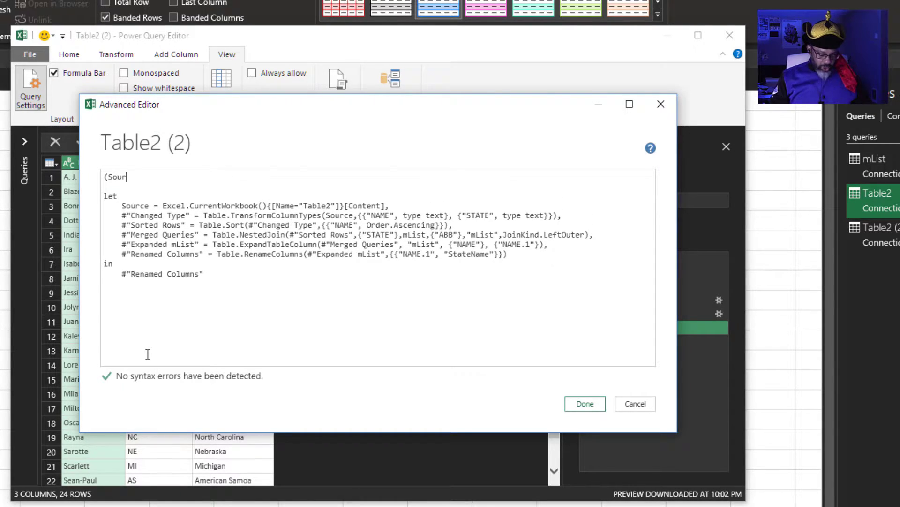
{"action": "type", "text": "ce)"}
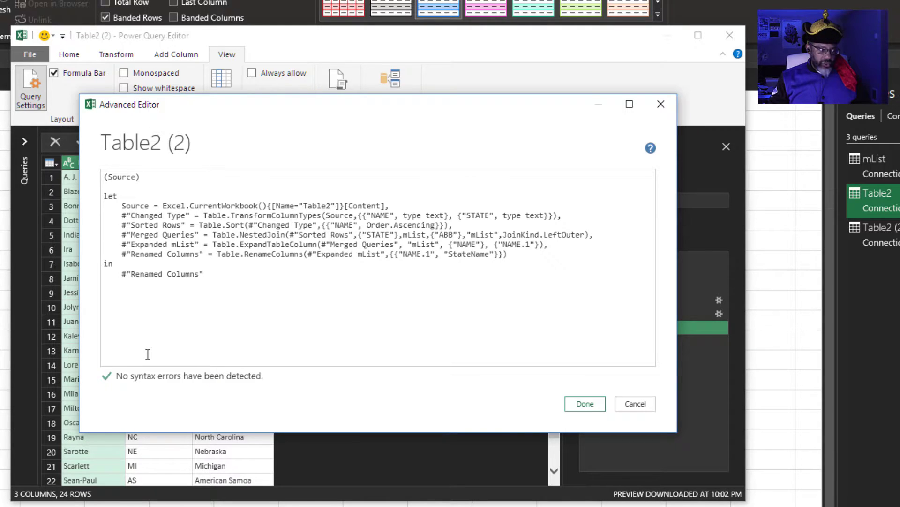
{"action": "type", "text": " =>"}
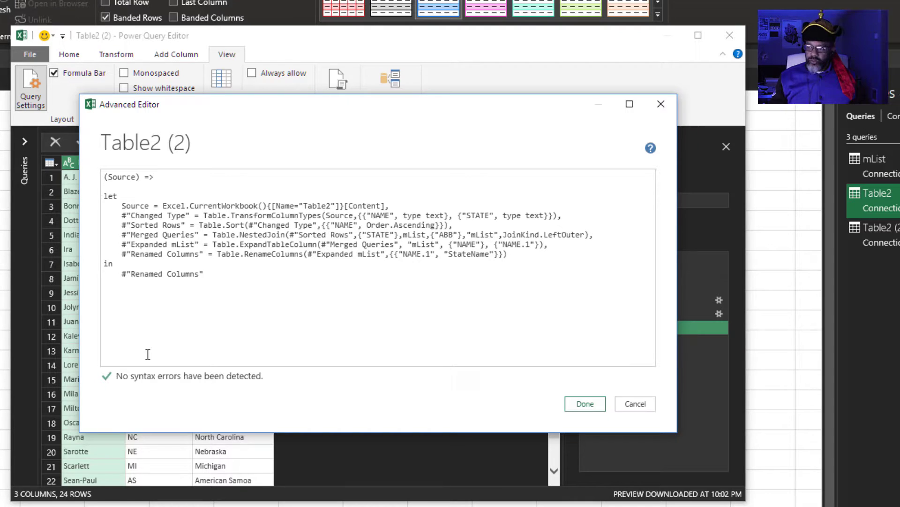
{"action": "left_click", "coordinate": [148, 355]}
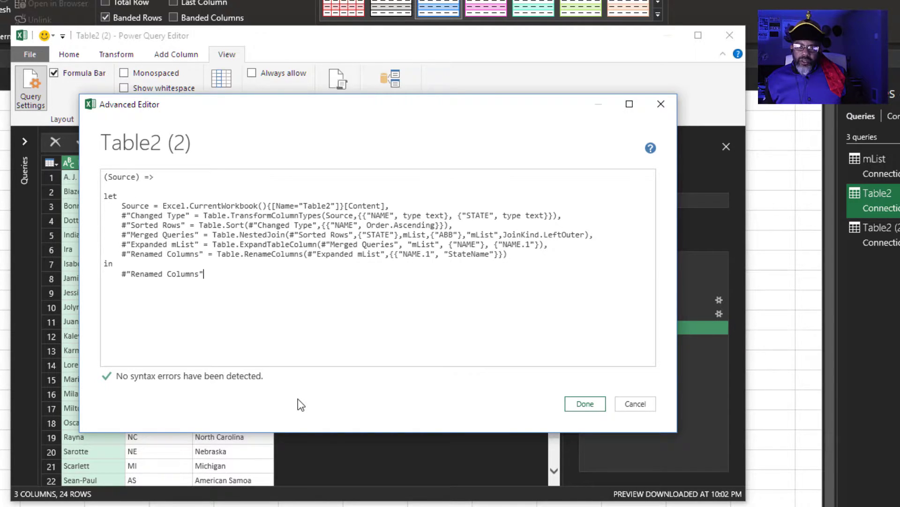
{"action": "left_click_drag", "start_coordinate": [122, 206], "coordinate": [393, 207]}
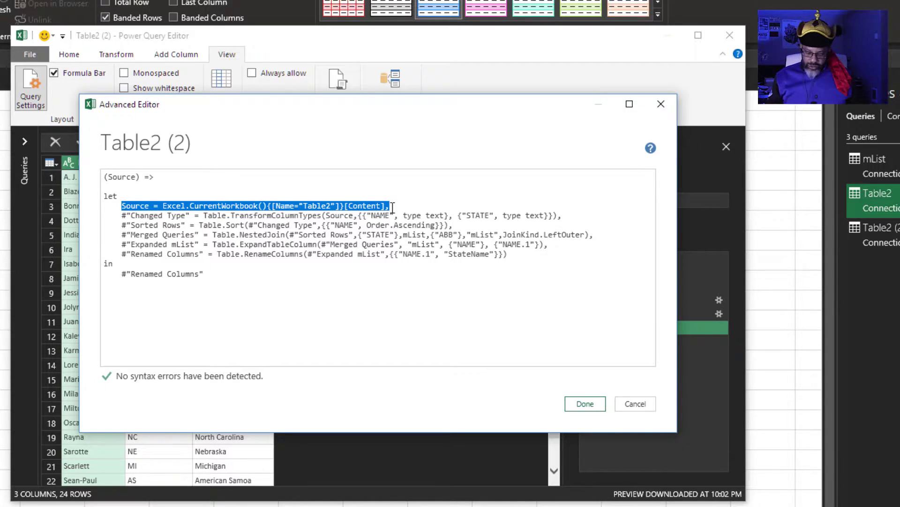
{"action": "key", "text": "Delete"}
{"action": "key", "text": "Delete"}
{"action": "key", "text": "Delete"}
{"action": "key", "text": "Delete"}
{"action": "key", "text": "Delete"}
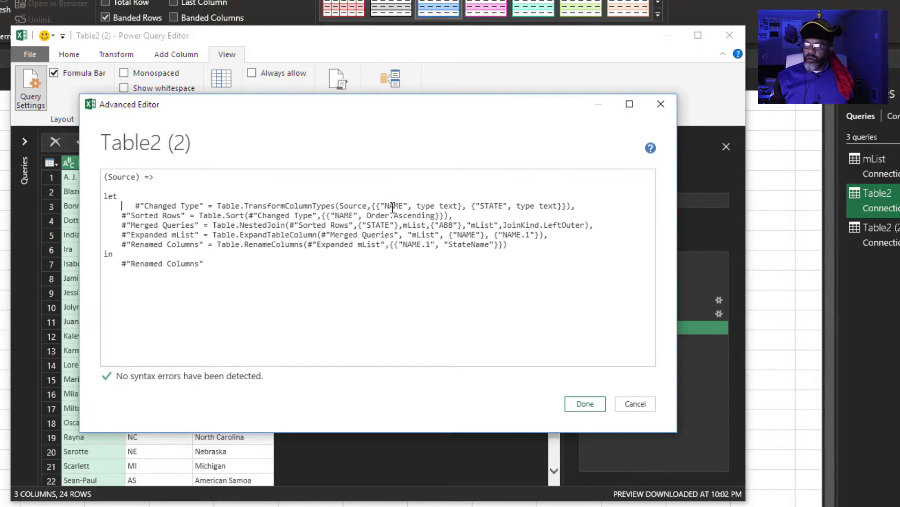
{"action": "left_click", "coordinate": [579, 406]}
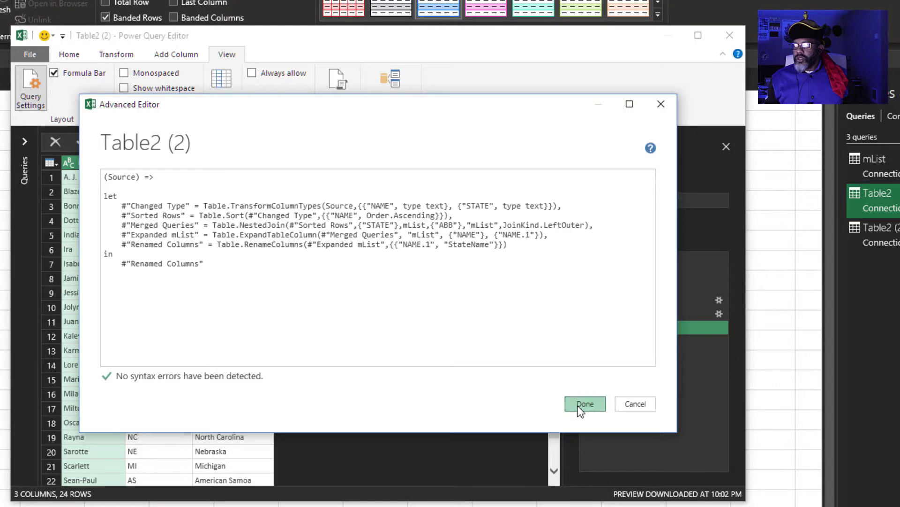
{"action": "left_click", "coordinate": [25, 141]}
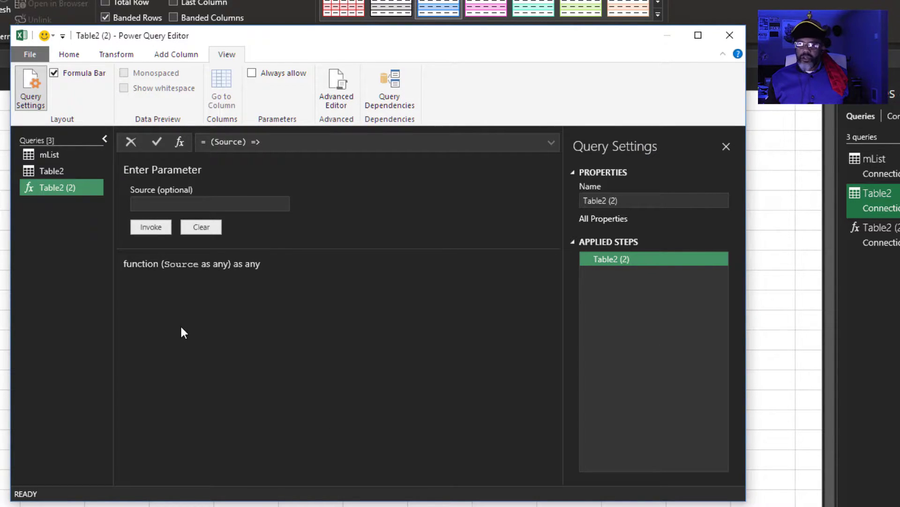
Rename the function query to fMERGE and close the Power Query Editor
{"action": "left_click", "coordinate": [593, 203]}
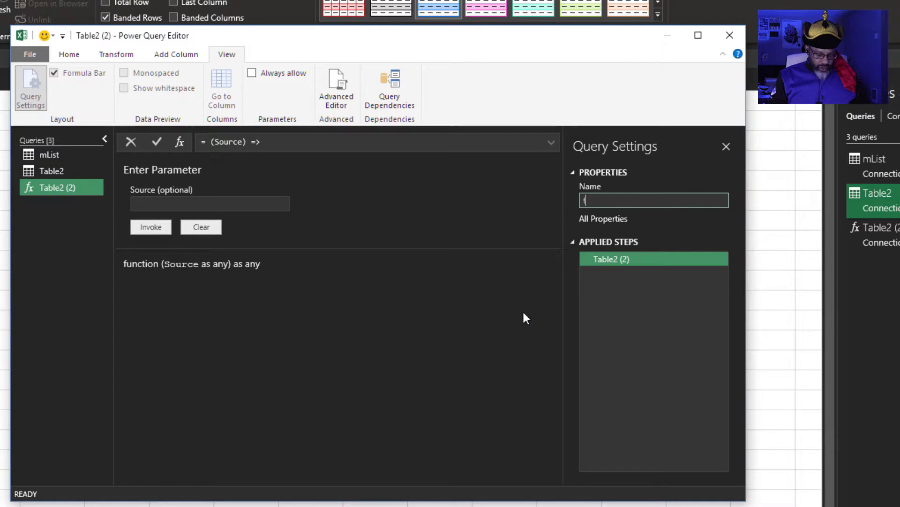
{"action": "key", "text": "ctrl+a"}
{"action": "type", "text": "fMERGE"}
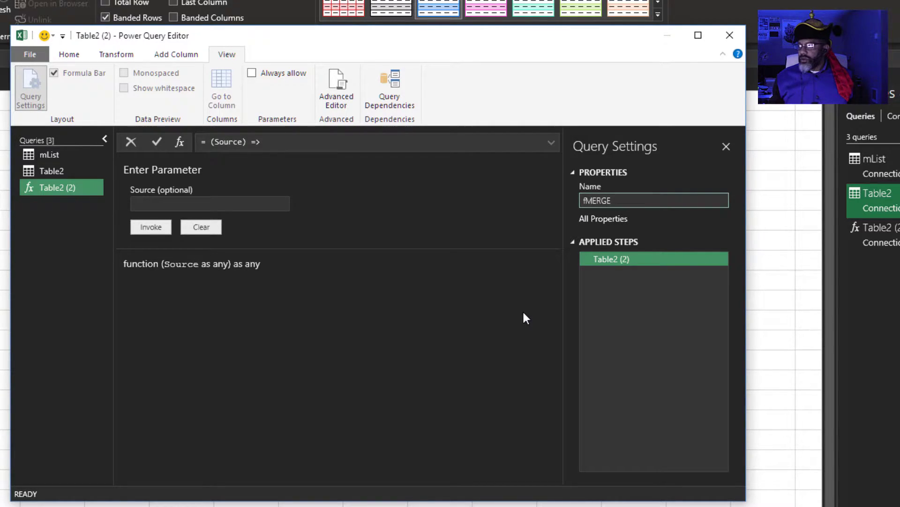
{"action": "key", "text": "Return"}
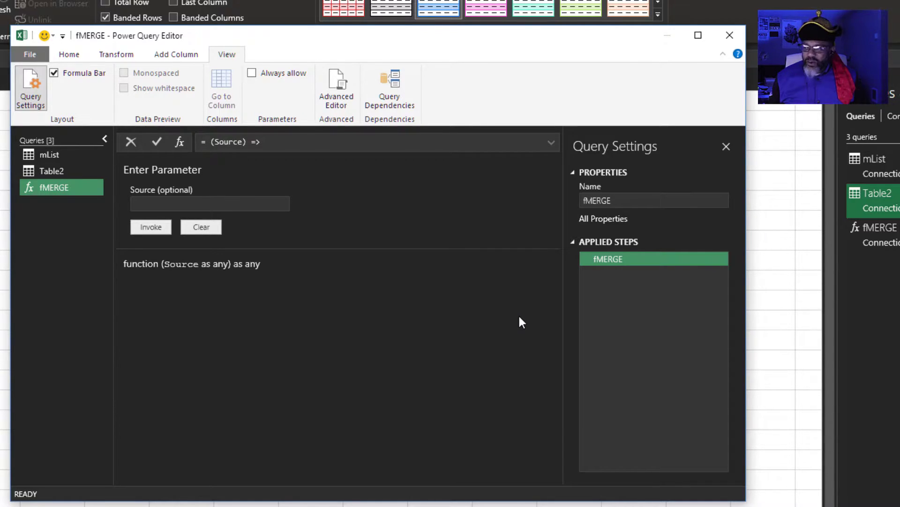
{"action": "left_click", "coordinate": [732, 38]}
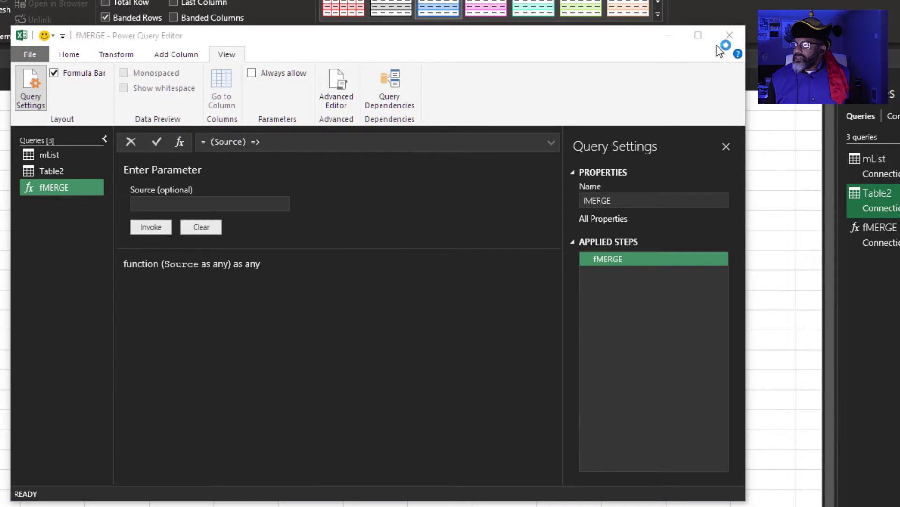
Keep the editor changes and start a new query from the Table2 name list
{"action": "left_click", "coordinate": [403, 330]}
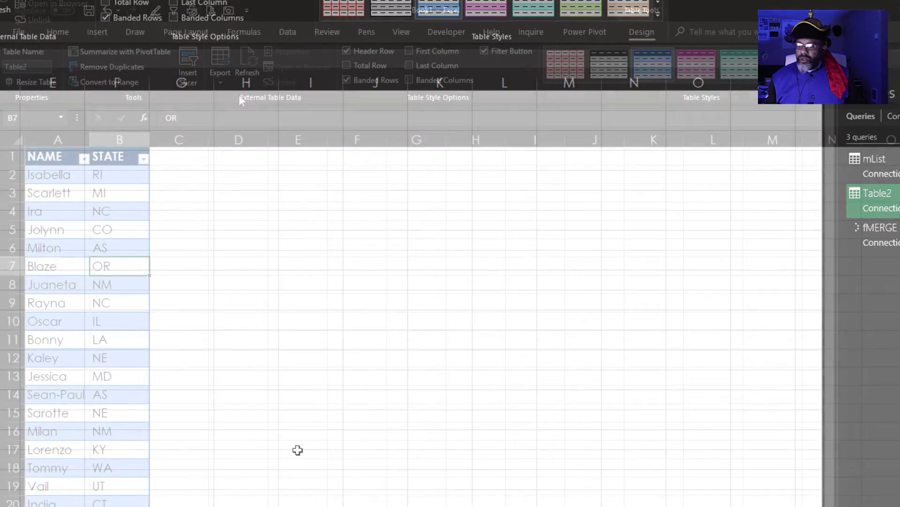
{"action": "left_click", "coordinate": [292, 33]}
{"action": "left_click", "coordinate": [109, 63]}
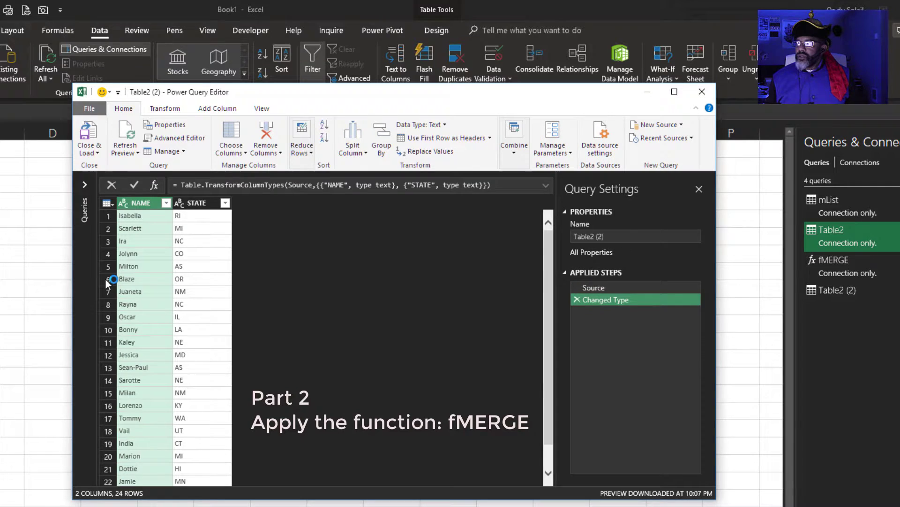
Add a step after Changed Type with the formula =fMERGE(#"Changed Type")
{"action": "right_click", "coordinate": [599, 298]}
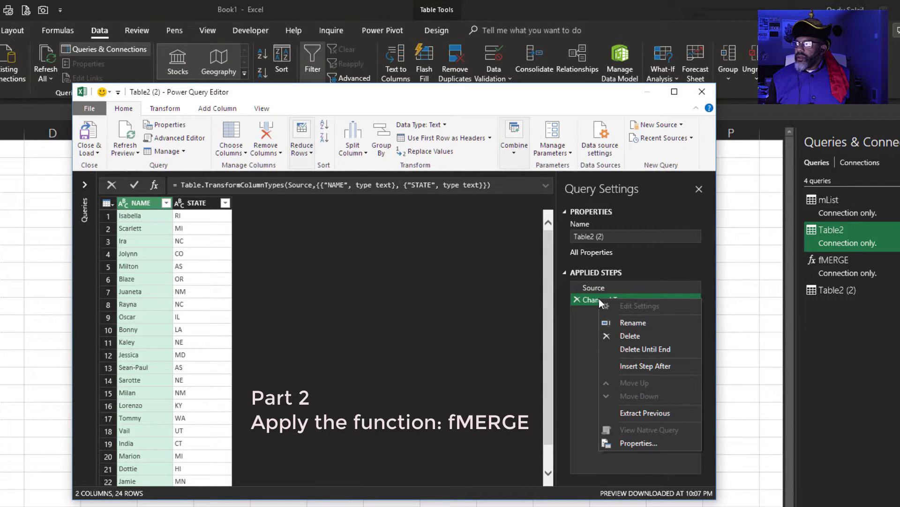
{"action": "left_click", "coordinate": [631, 368]}
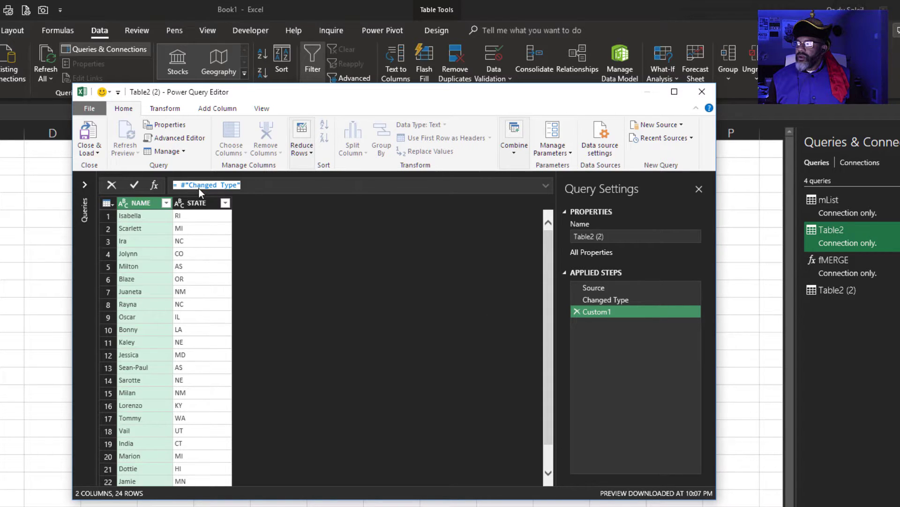
{"action": "left_click", "coordinate": [181, 184]}
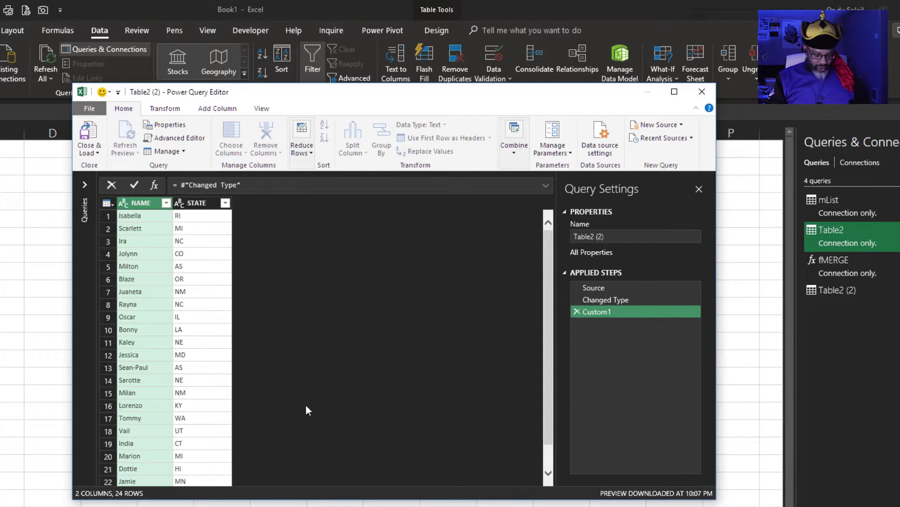
{"action": "type", "text": "fMERGE"}
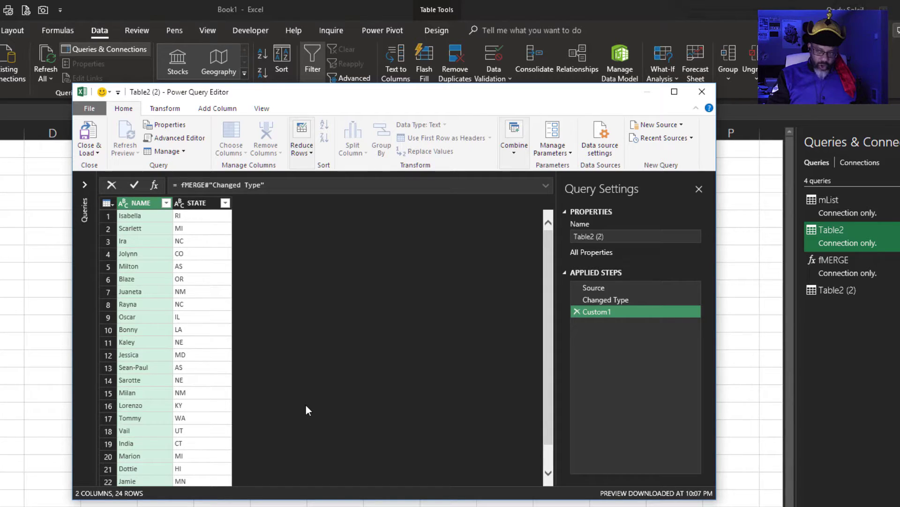
{"action": "type", "text": "("}
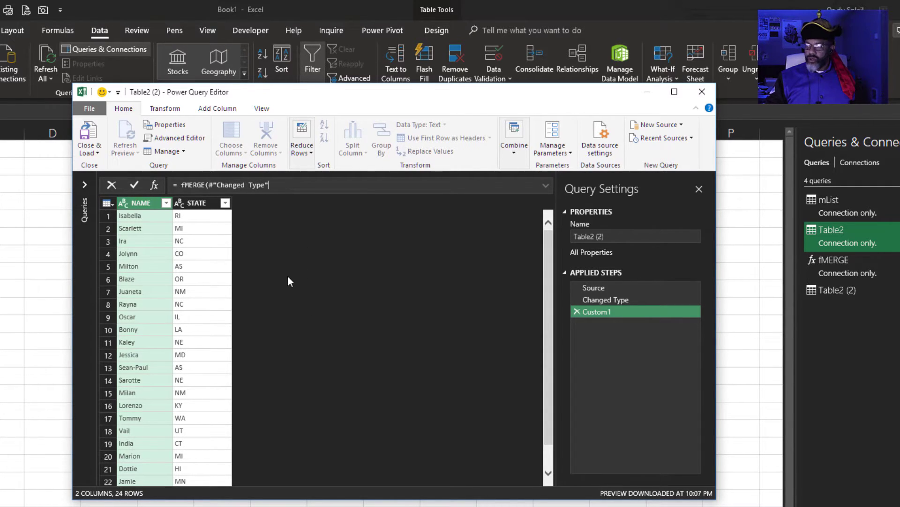
{"action": "type", "text": ")"}
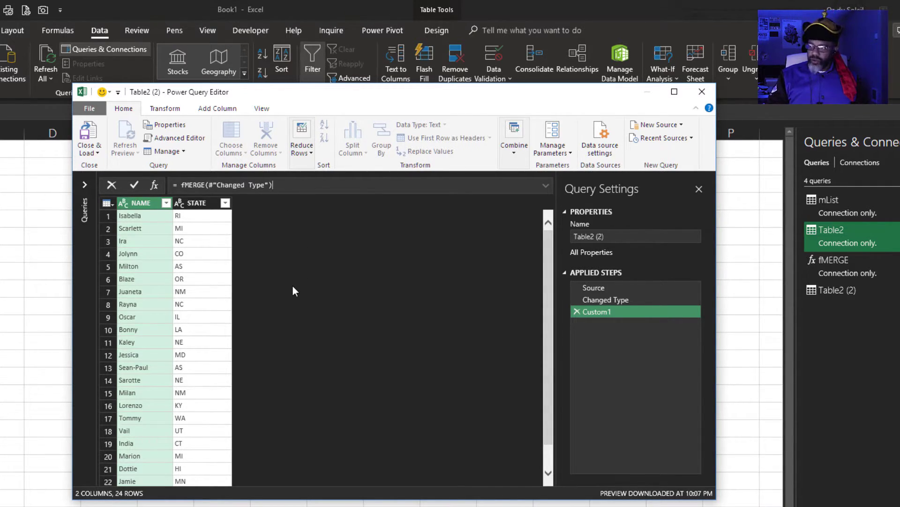
{"action": "key", "text": "Return"}
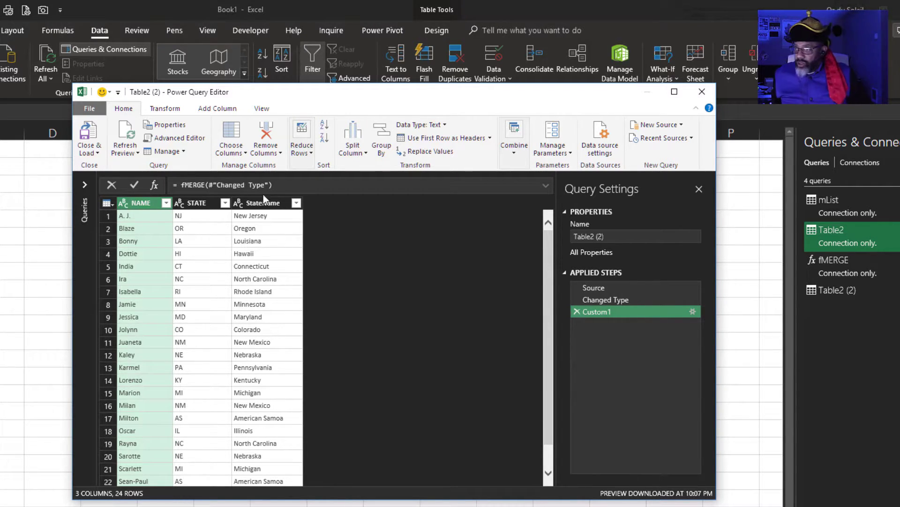
Load Table2 (2) as a table at cell F1 on the existing Group1 sheet
{"action": "left_click", "coordinate": [90, 152]}
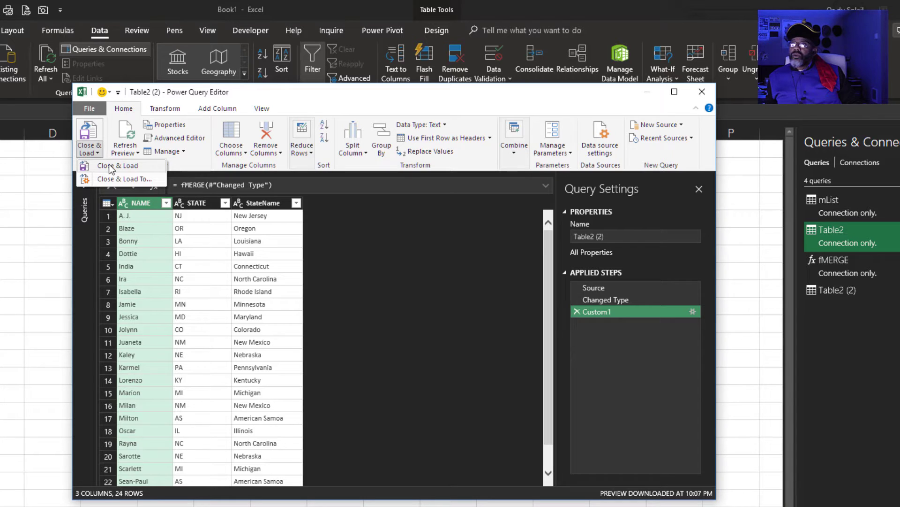
{"action": "left_click", "coordinate": [120, 178]}
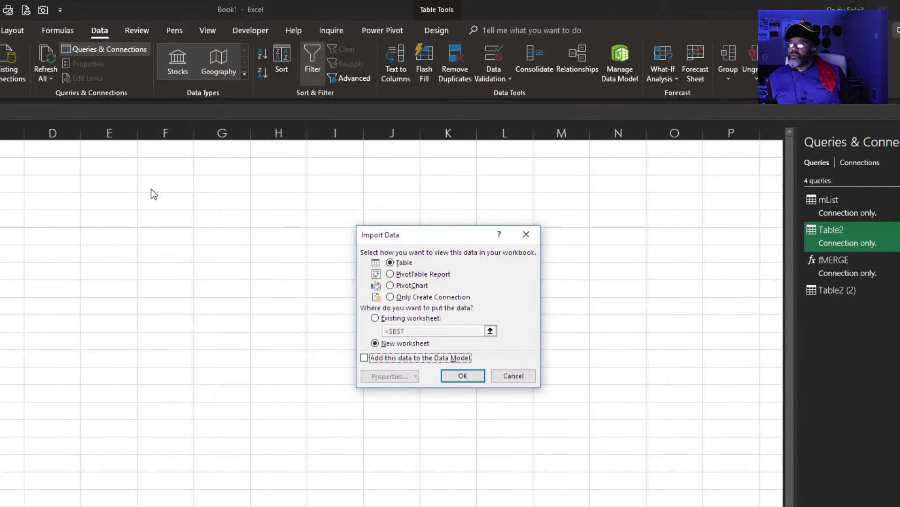
{"action": "left_click", "coordinate": [375, 317]}
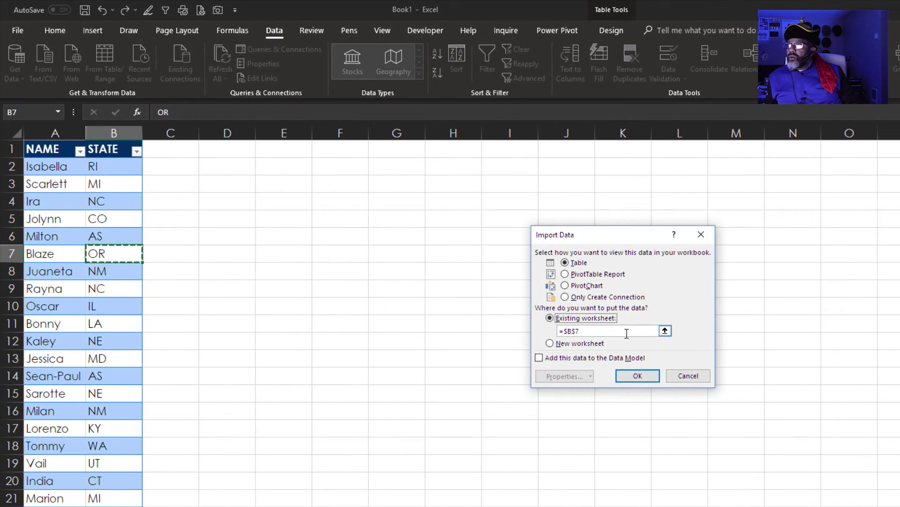
{"action": "left_click", "coordinate": [665, 330]}
{"action": "left_click", "coordinate": [334, 150]}
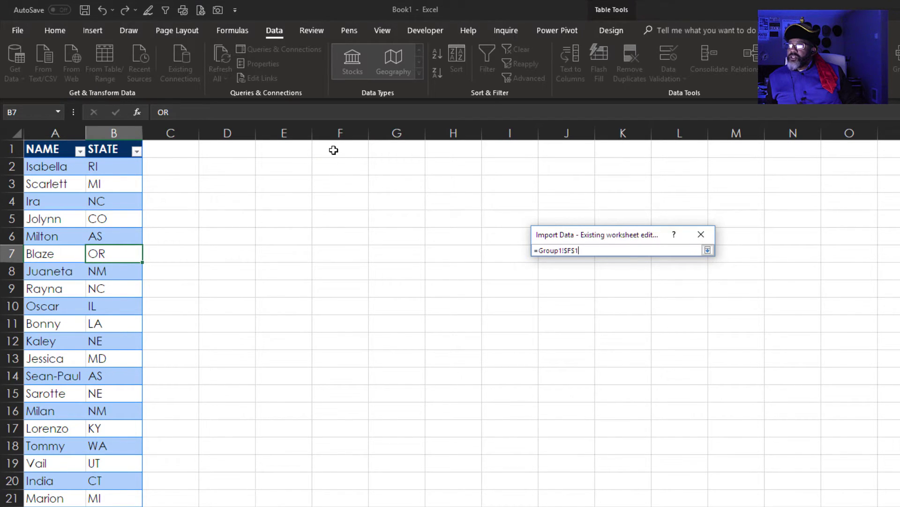
{"action": "left_click", "coordinate": [707, 250]}
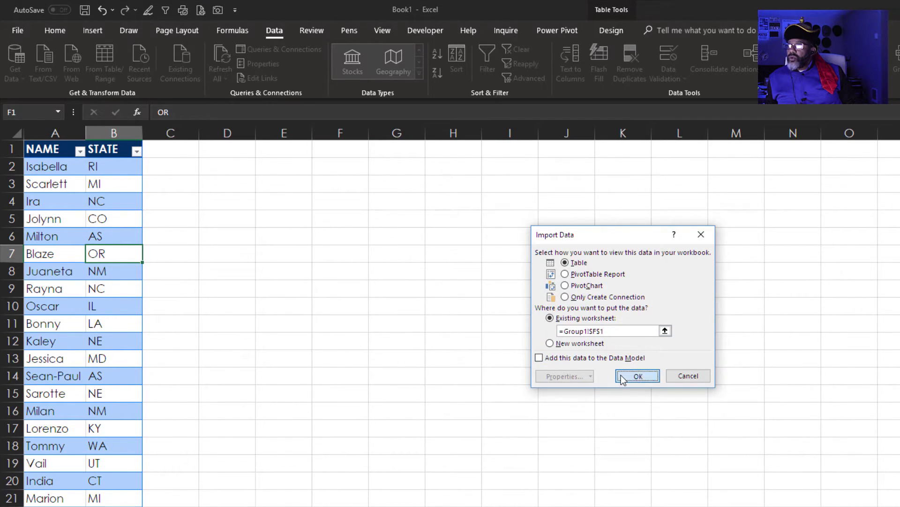
{"action": "left_click", "coordinate": [638, 376]}
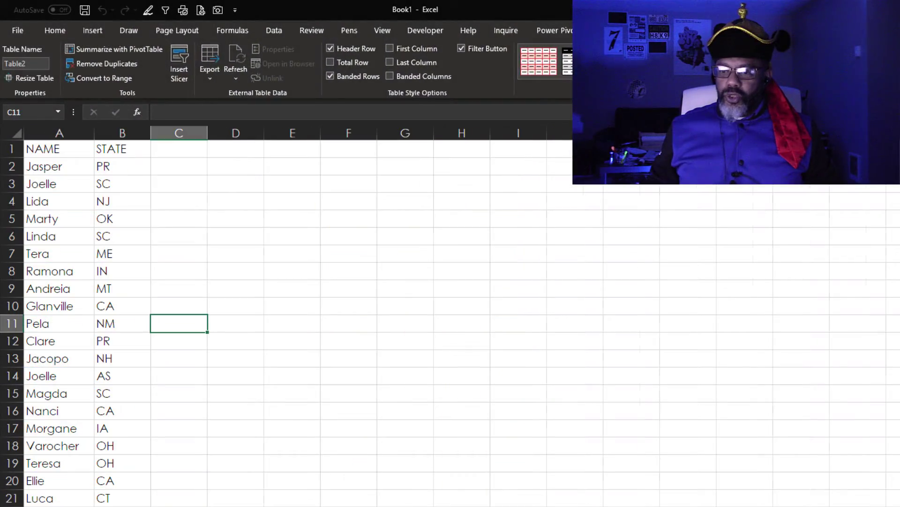
Turn the second sheet's name/state list into the Power Query table Table4
{"action": "left_click", "coordinate": [125, 219]}
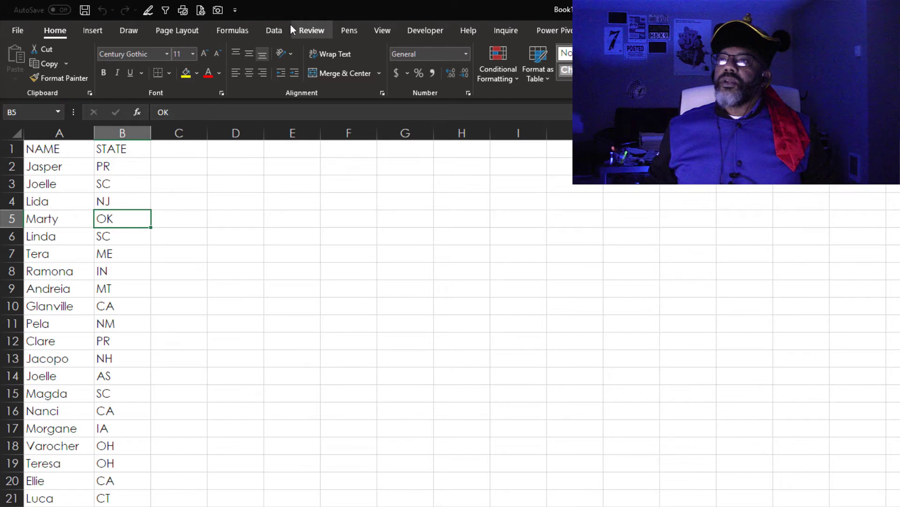
{"action": "left_click", "coordinate": [274, 31]}
{"action": "left_click", "coordinate": [112, 66]}
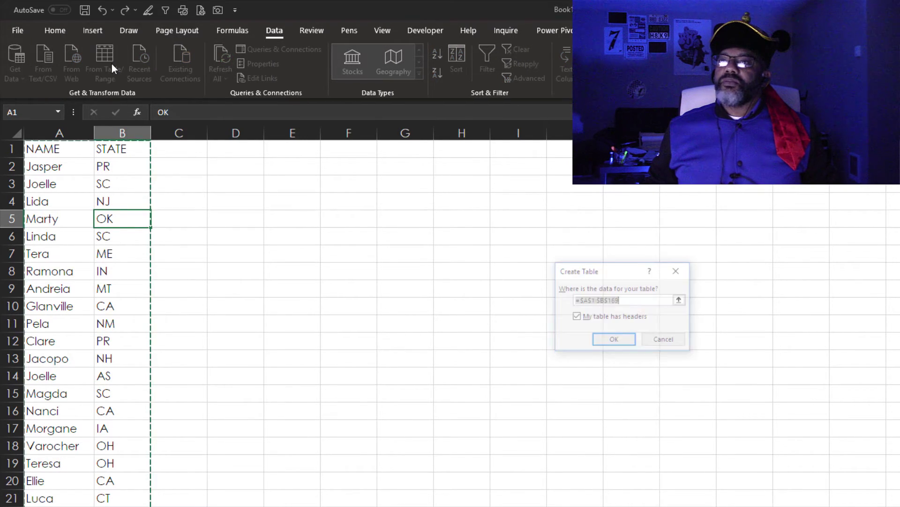
{"action": "left_click", "coordinate": [600, 339]}
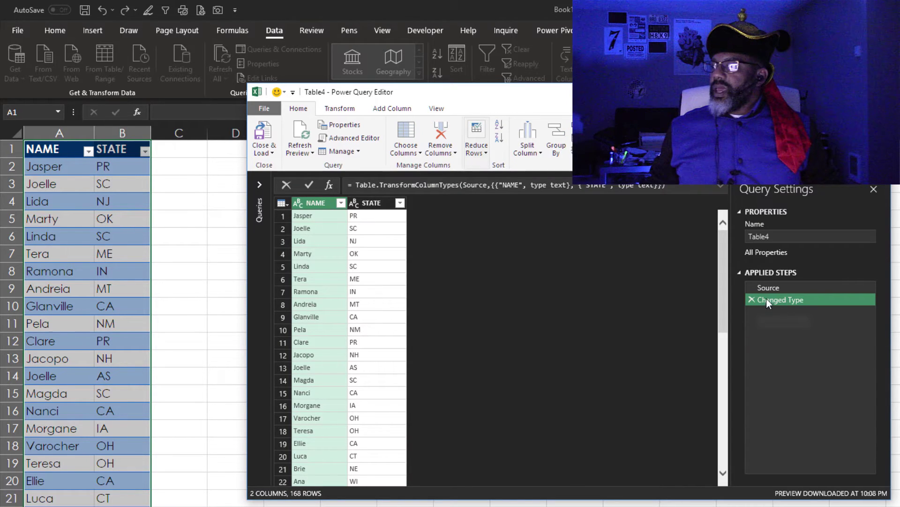
Insert a step after Changed Type that wraps it as fMERGE(#"Changed Type")
{"action": "right_click", "coordinate": [767, 300]}
{"action": "left_click", "coordinate": [797, 362]}
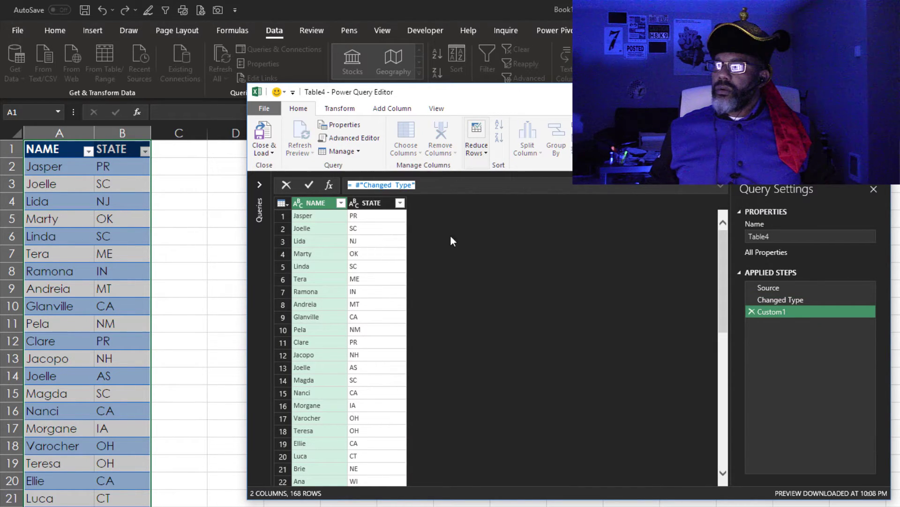
{"action": "left_click", "coordinate": [353, 184]}
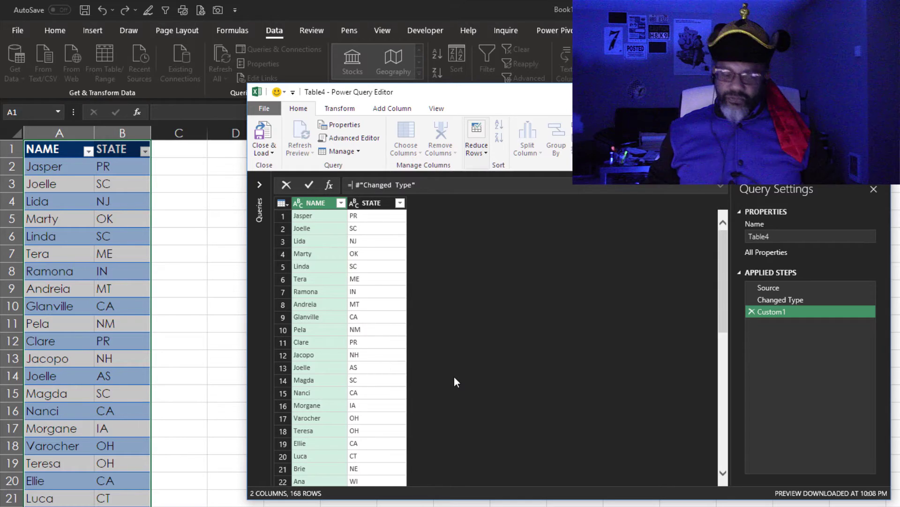
{"action": "type", "text": "fMERGE("}
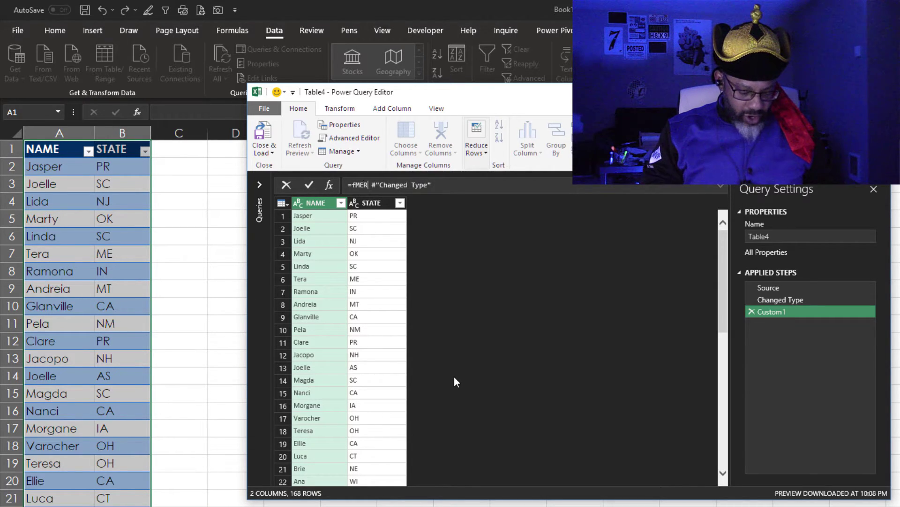
{"action": "key", "text": "Delete"}
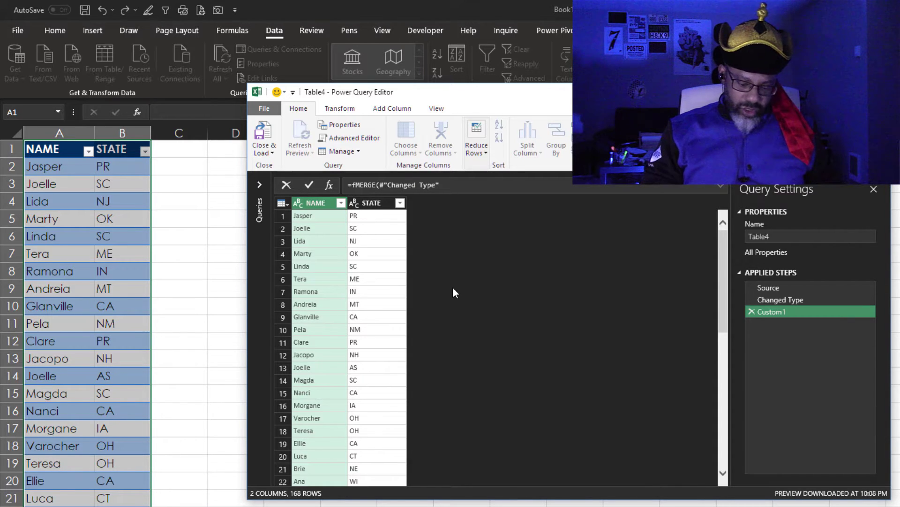
{"action": "type", "text": ")"}
{"action": "key", "text": "Return"}
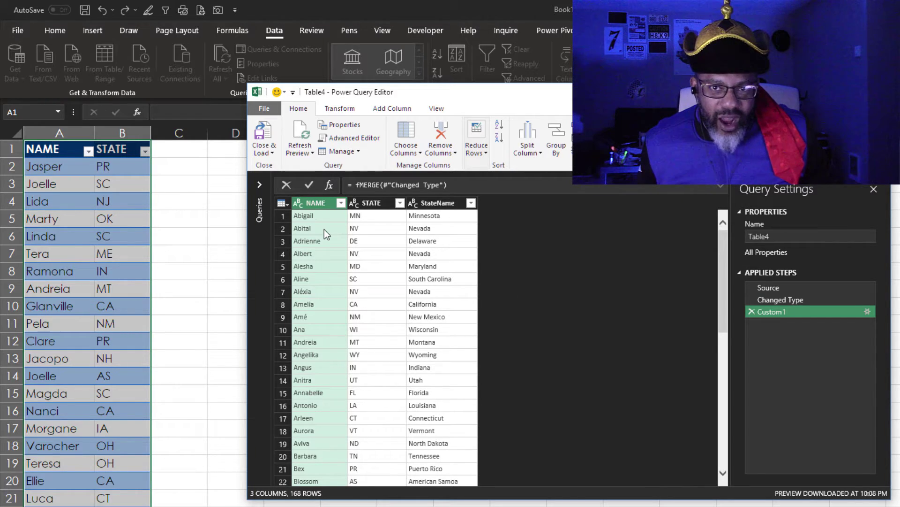
Load the Table4 merged query as a table at cell F1 on the existing worksheet
{"action": "left_click", "coordinate": [264, 149]}
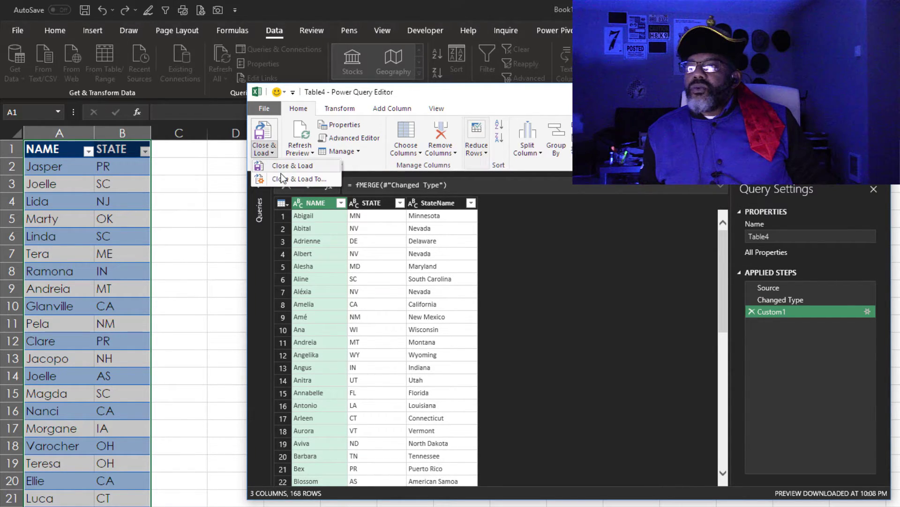
{"action": "left_click", "coordinate": [283, 178]}
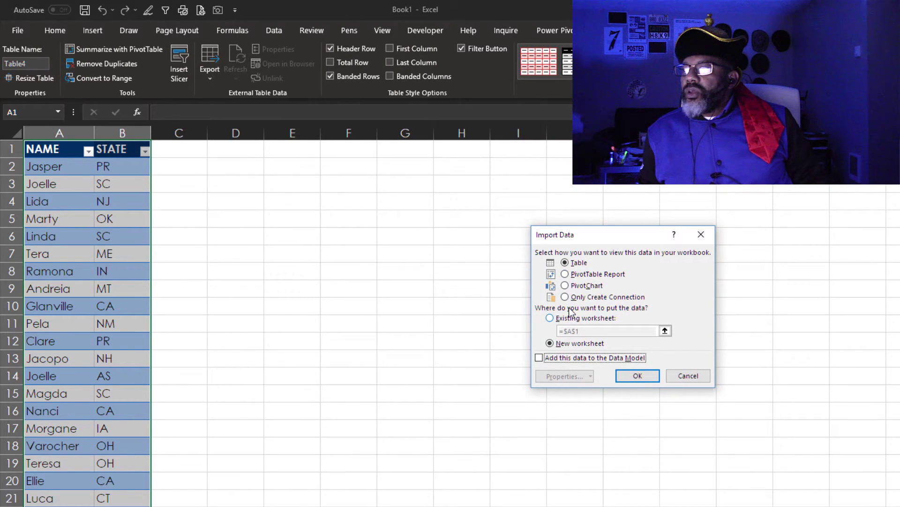
{"action": "left_click", "coordinate": [569, 317]}
{"action": "left_click", "coordinate": [349, 149]}
{"action": "left_click", "coordinate": [638, 375]}
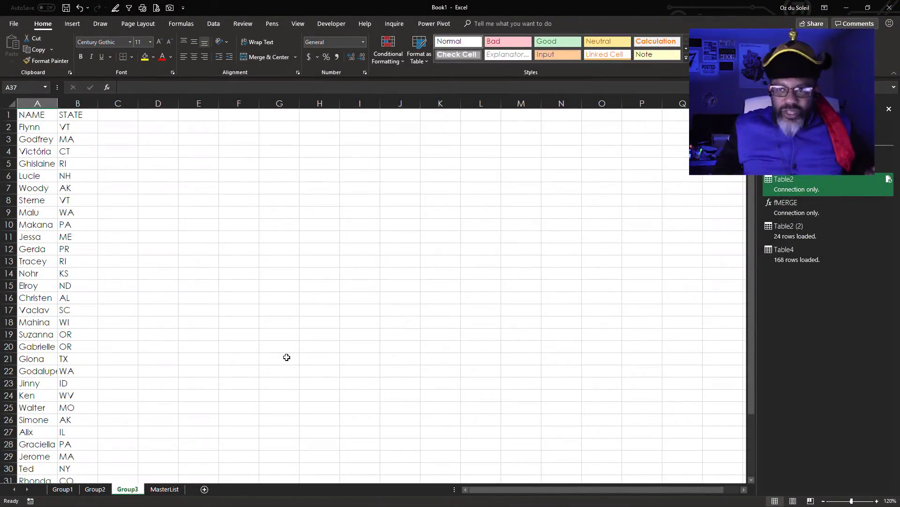
Turn the Group3 name/state list into a table and bring it into Power Query
{"action": "left_click", "coordinate": [46, 208]}
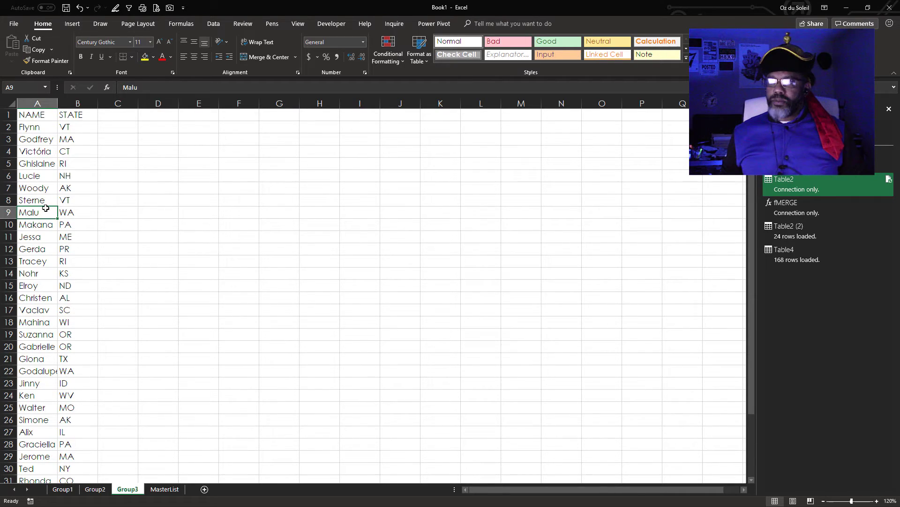
{"action": "left_click", "coordinate": [214, 23]}
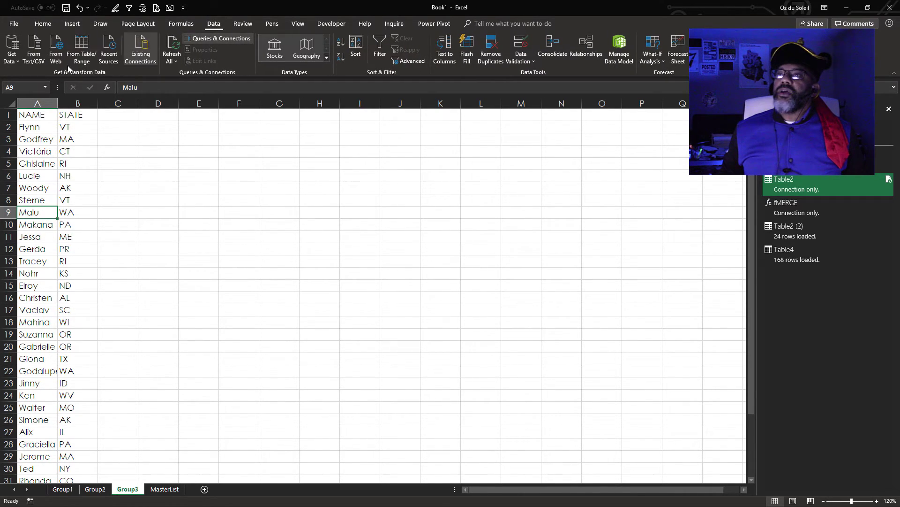
{"action": "left_click", "coordinate": [71, 55]}
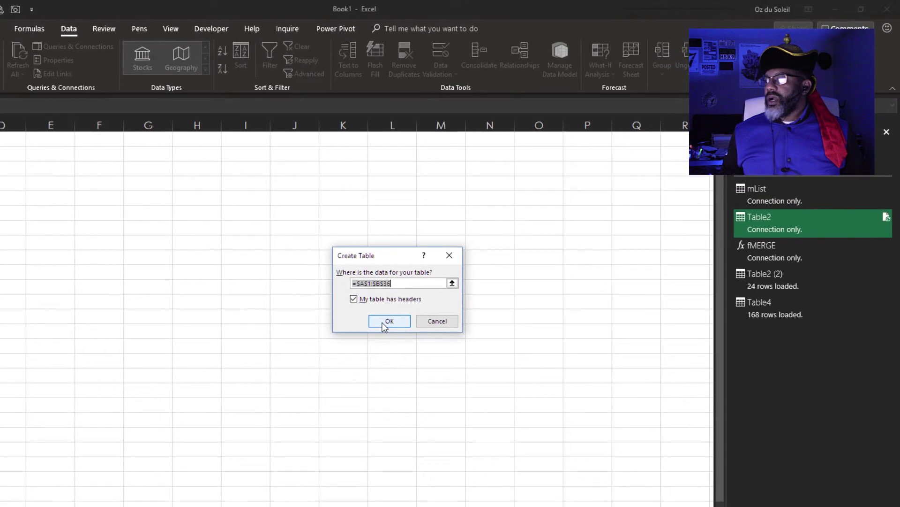
{"action": "left_click", "coordinate": [386, 321]}
Add a step after Changed Type with the formula = fMERGE(#"Changed Type")
{"action": "right_click", "coordinate": [522, 288]}
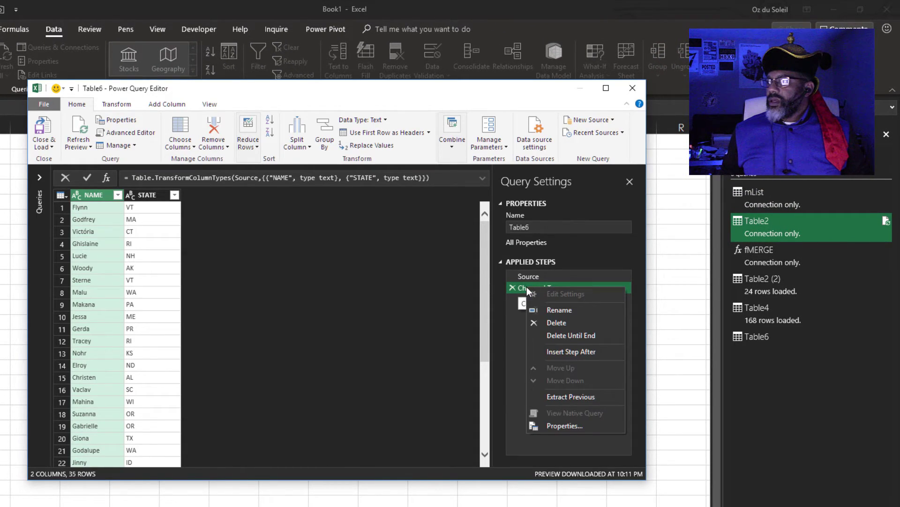
{"action": "left_click", "coordinate": [558, 350]}
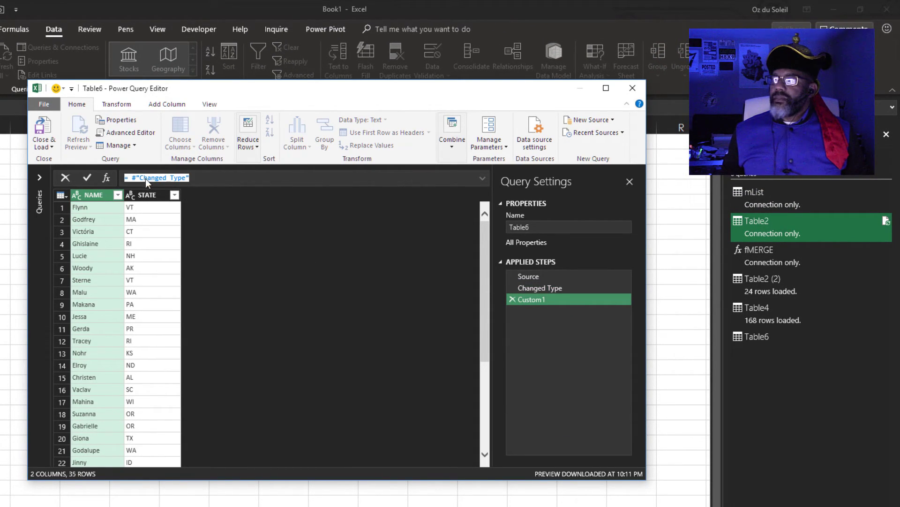
{"action": "left_click", "coordinate": [132, 178]}
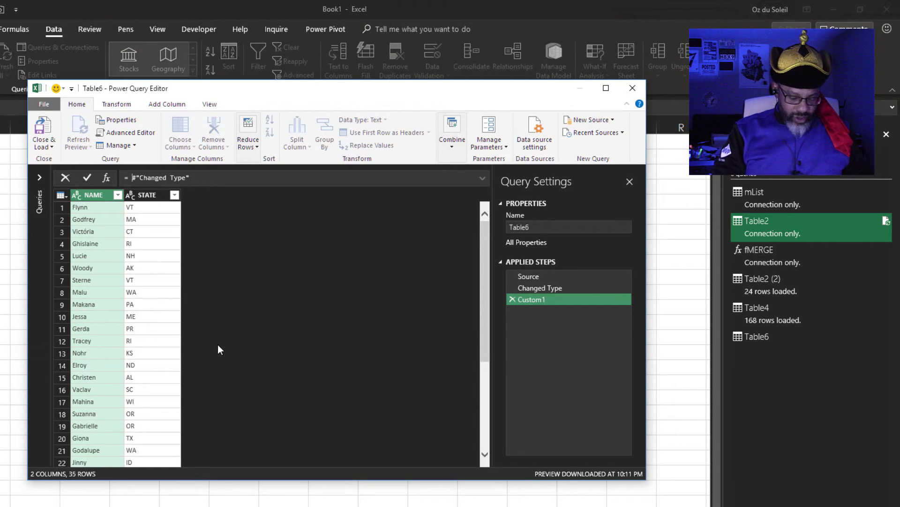
{"action": "type", "text": "fMERGE"}
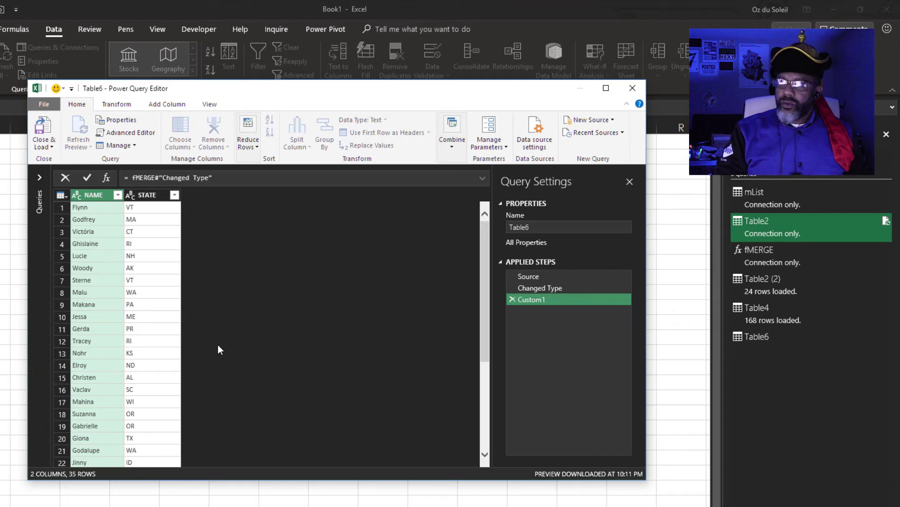
{"action": "type", "text": "("}
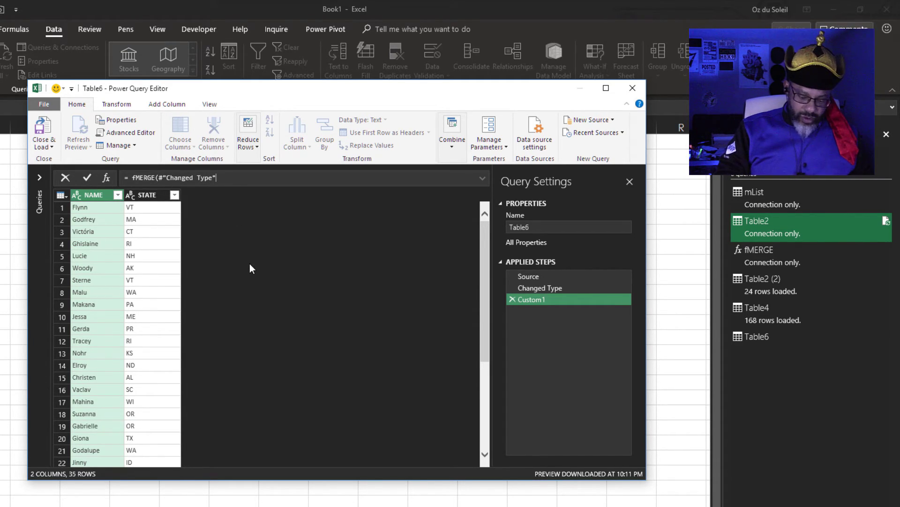
{"action": "type", "text": ")"}
{"action": "key", "text": "Return"}
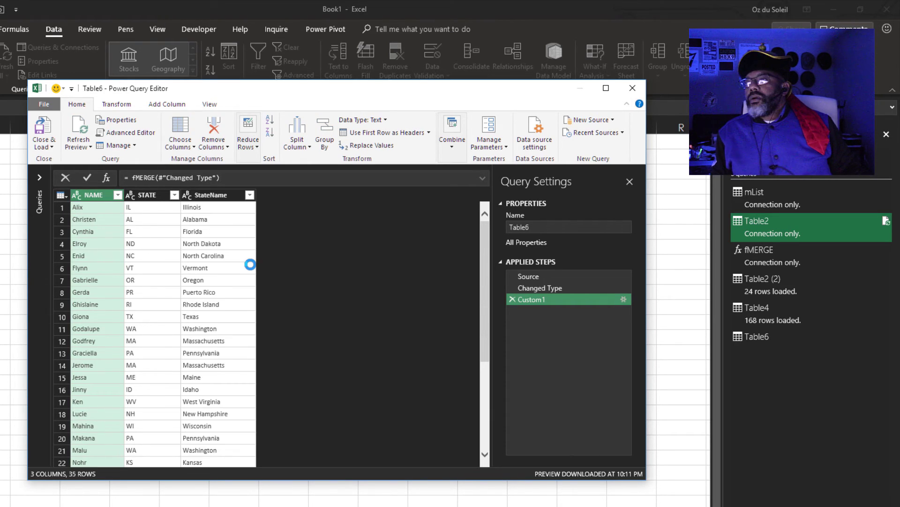
Load the Table6 merged query as a table at F1 on the Group3 sheet
{"action": "left_click", "coordinate": [44, 147]}
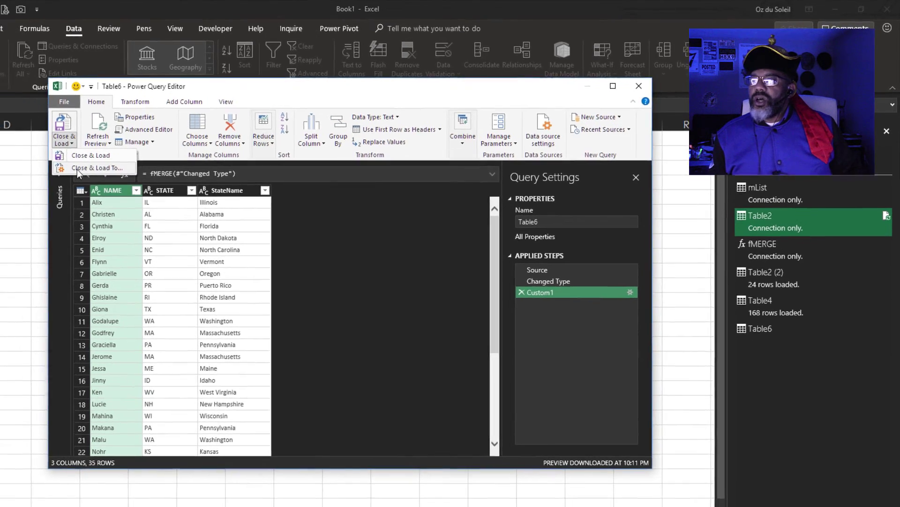
{"action": "left_click", "coordinate": [80, 168]}
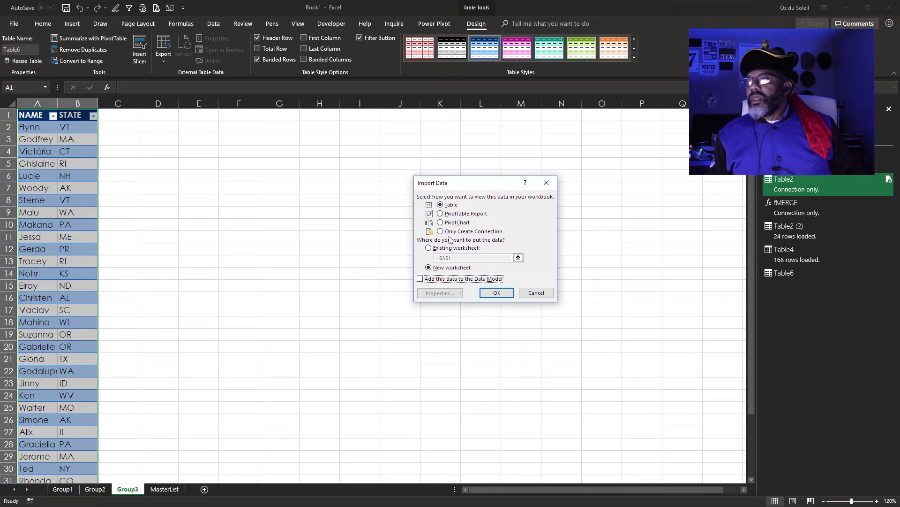
{"action": "left_click", "coordinate": [429, 248]}
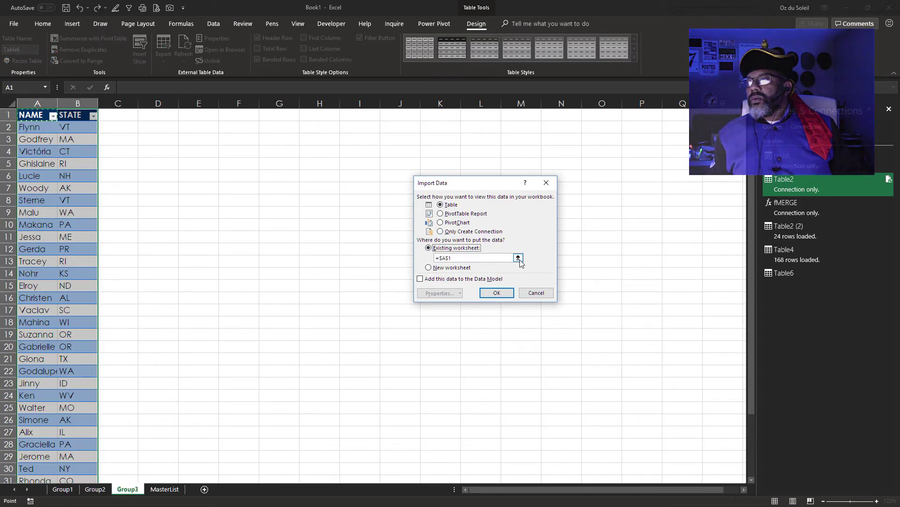
{"action": "left_click", "coordinate": [518, 258]}
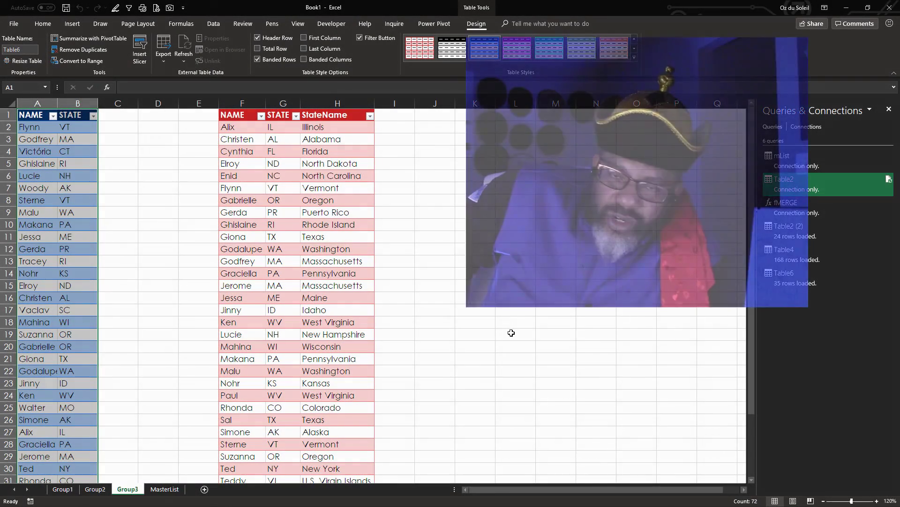